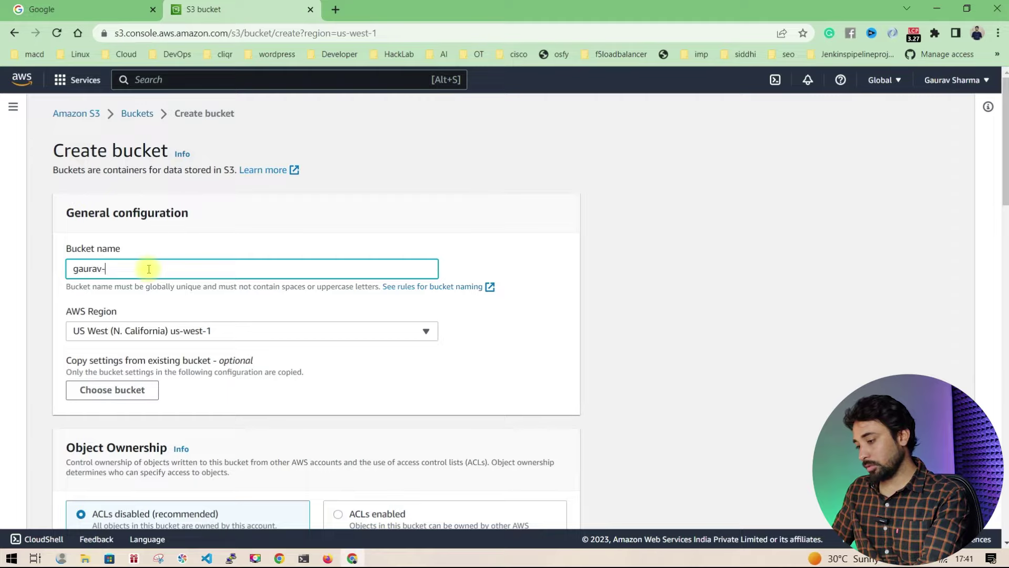
Complete the new bucket's name by adding "youtube-staticwebsite" after the existing prefix.
text(youtube)
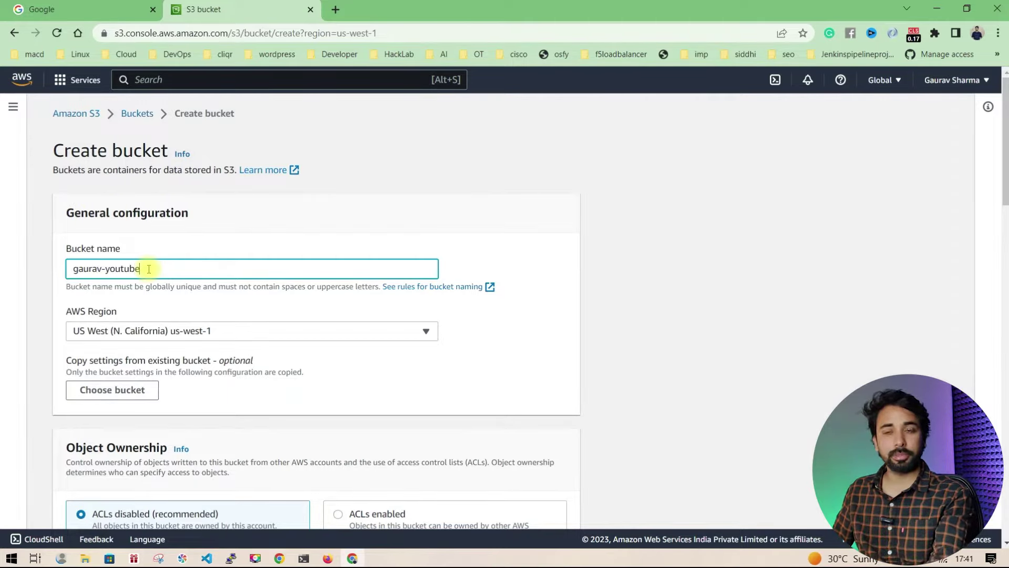
text(-staticwebsite)
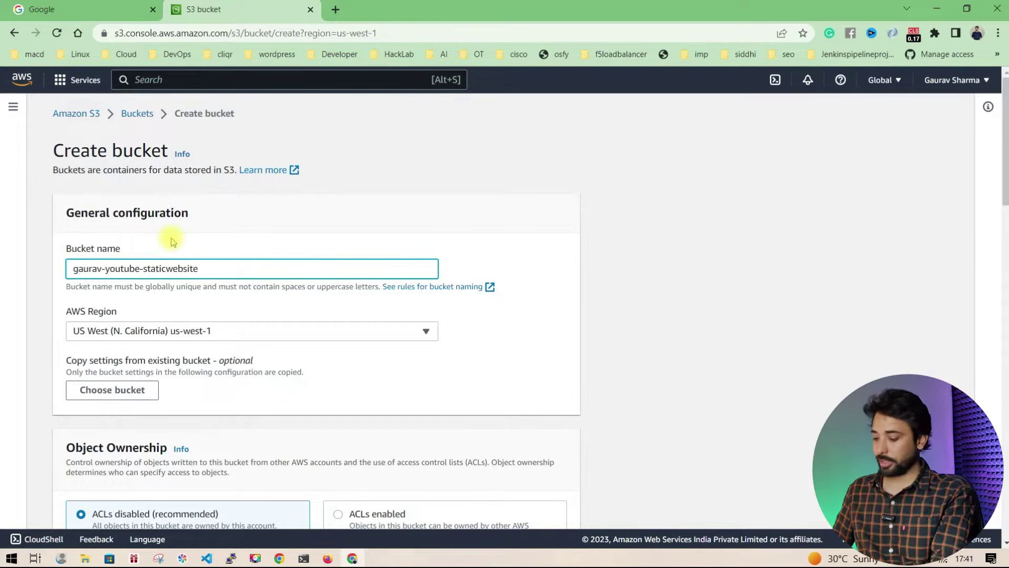
triple_click(214, 263)
Turn off Block all public access with the public-access acknowledgement accepted, and create the bucket.
scroll(214, 264, down, 10)
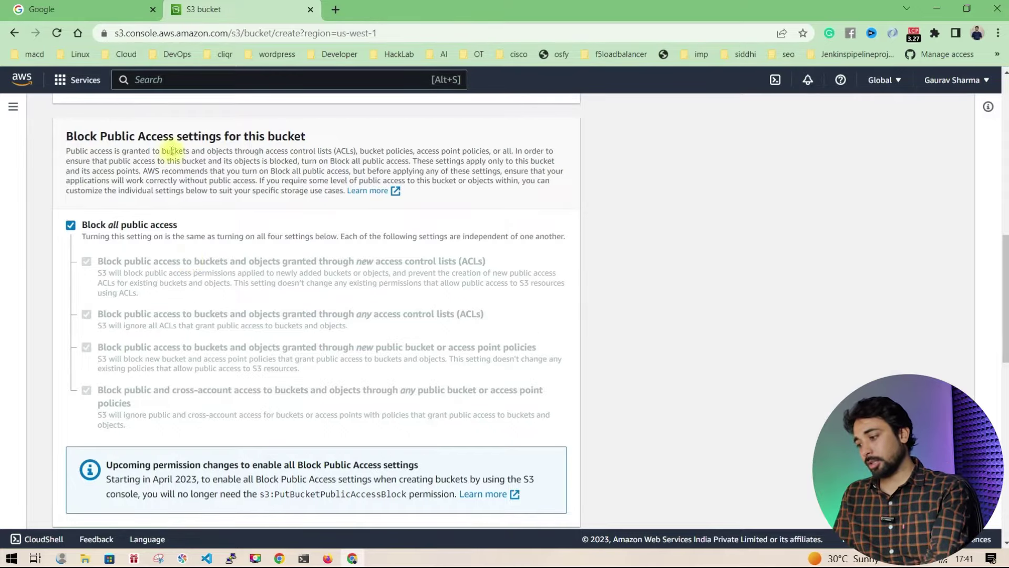
click(70, 226)
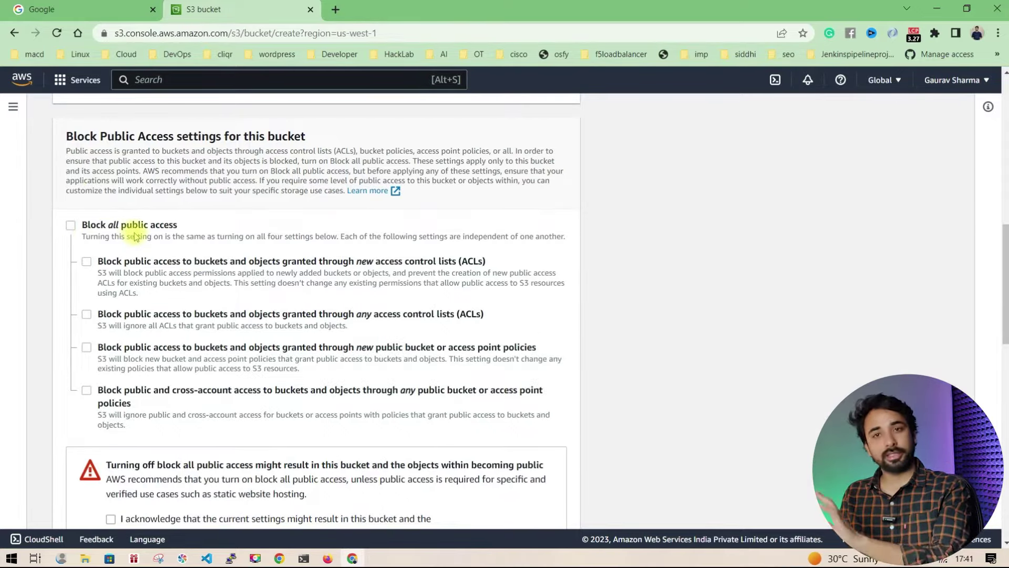
scroll(214, 286, down, 4)
scroll(126, 317, up, 3)
click(111, 453)
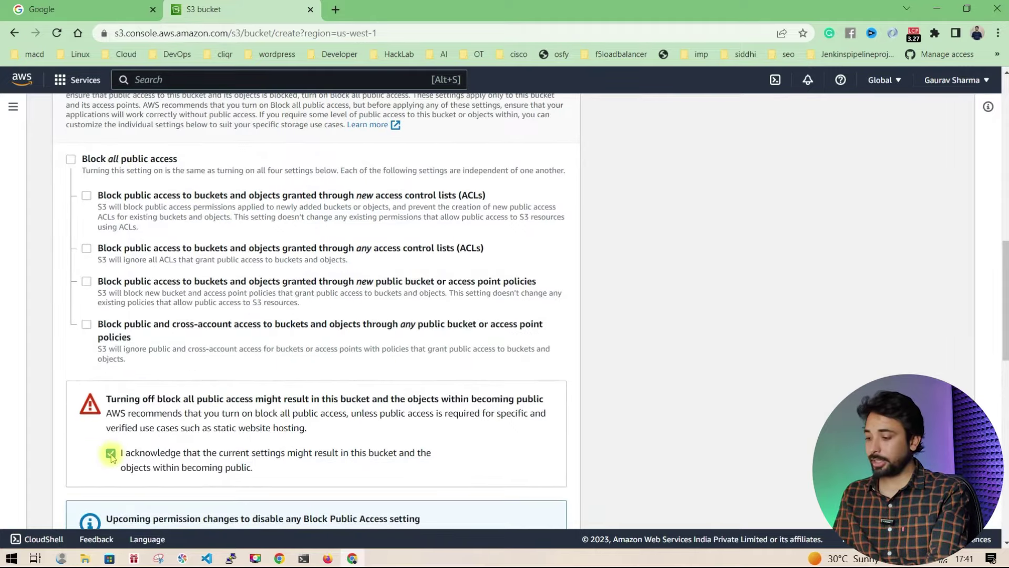
scroll(135, 270, down, 15)
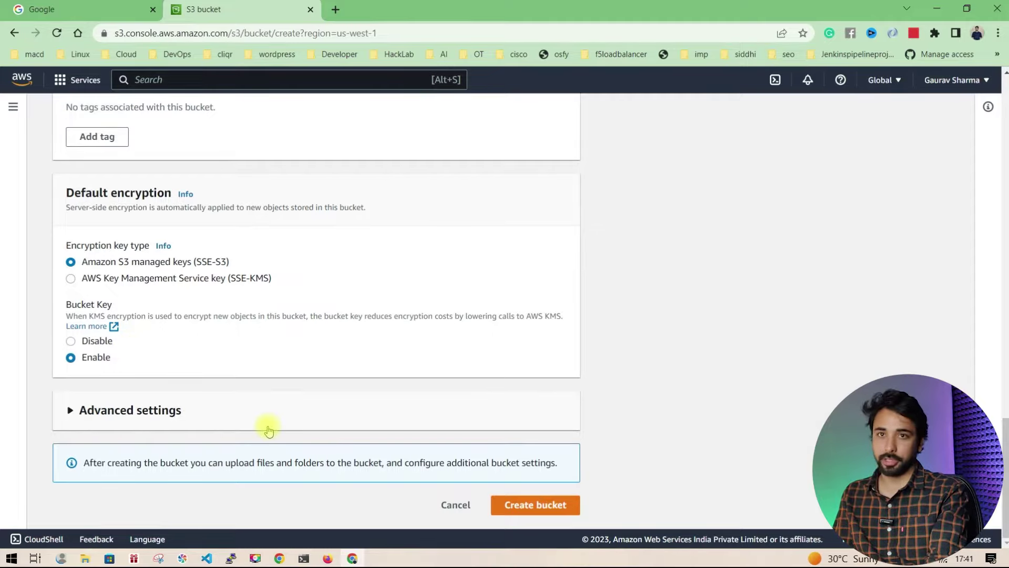
click(549, 504)
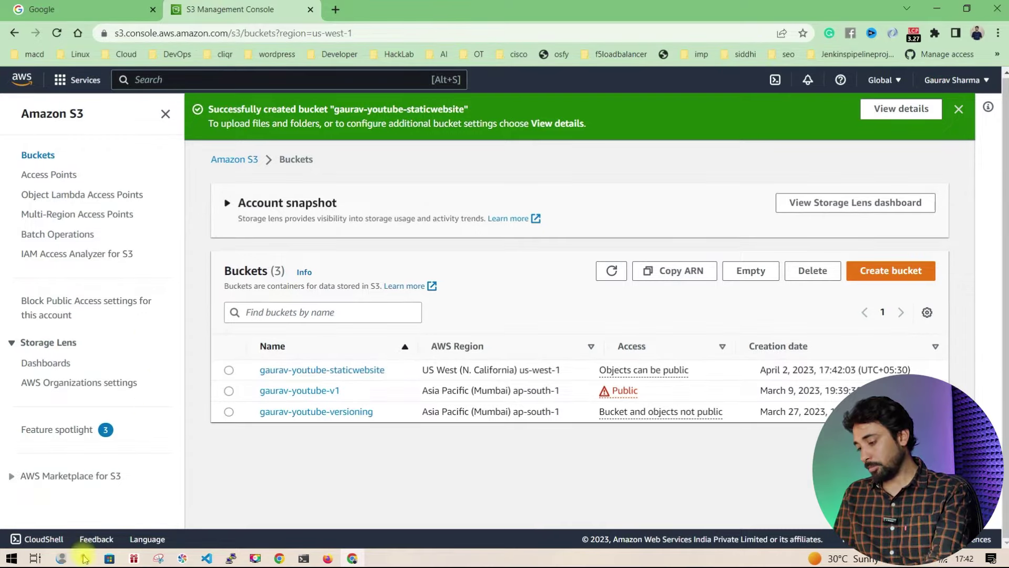
Open index.html from the static-website folder in the browser and examine the profile page's text and layout.
mouse_move(85, 560)
click(214, 506)
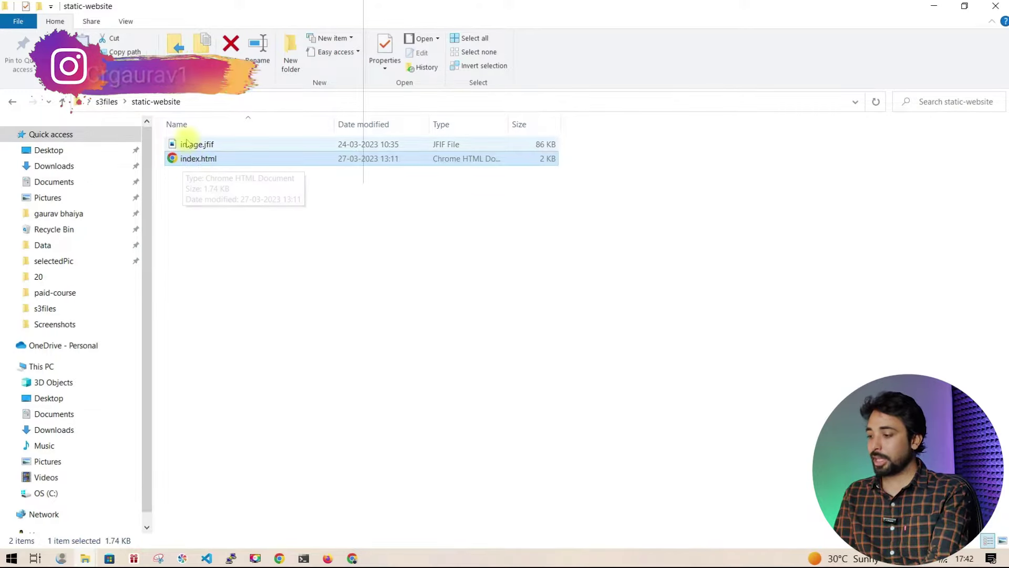
double_click(200, 159)
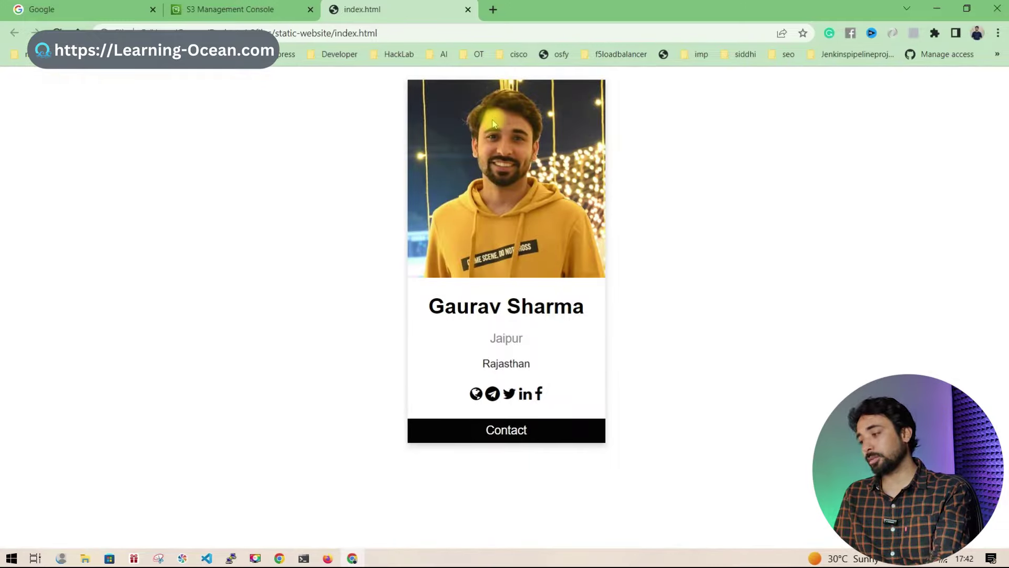
drag(429, 305, 549, 306)
drag(489, 338, 497, 413)
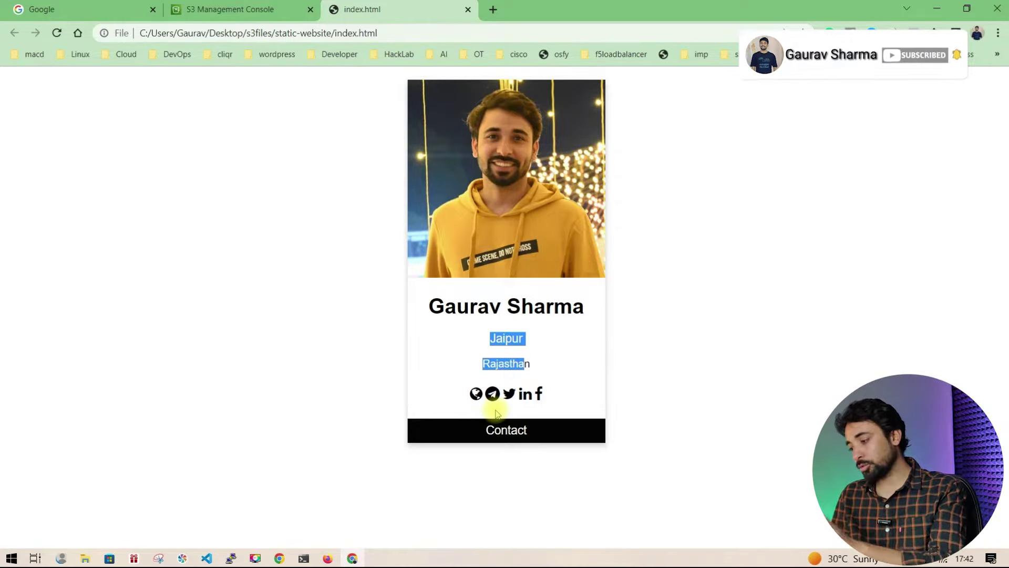
click(494, 412)
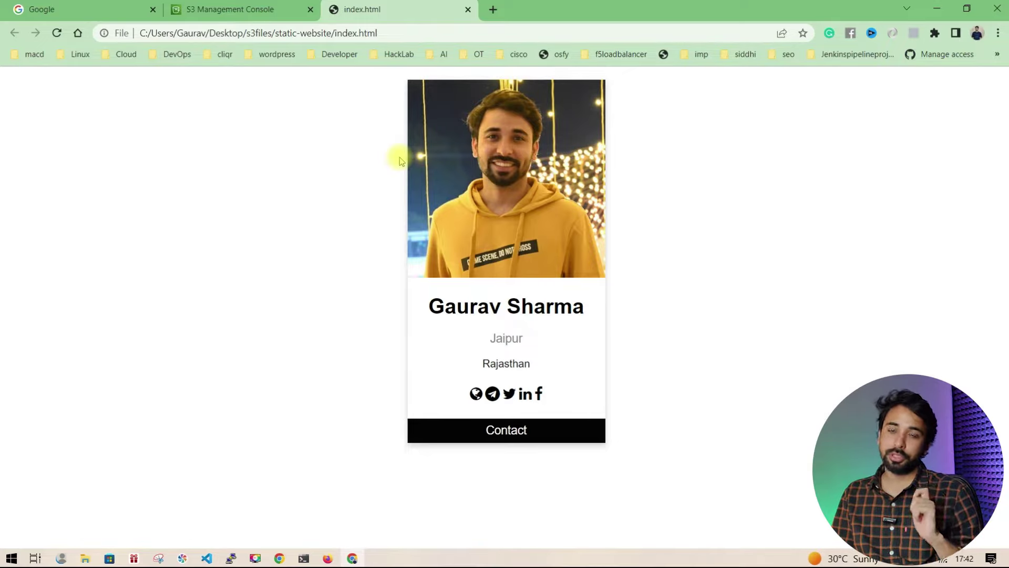
Upload image.jfif and index.html from the static-website folder to the newly created static website bucket.
click(302, 11)
mouse_move(85, 558)
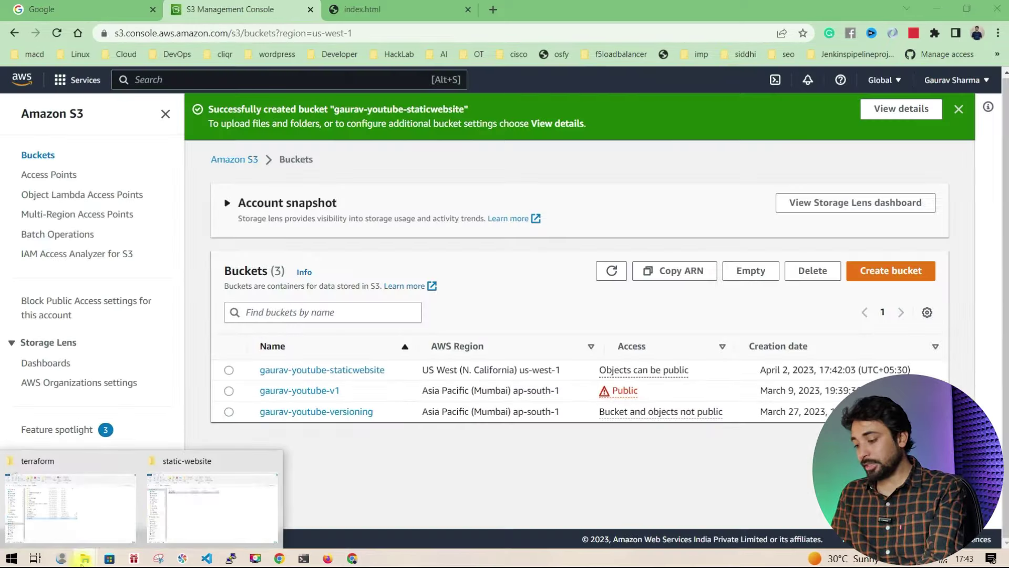
click(164, 523)
drag(215, 208, 235, 142)
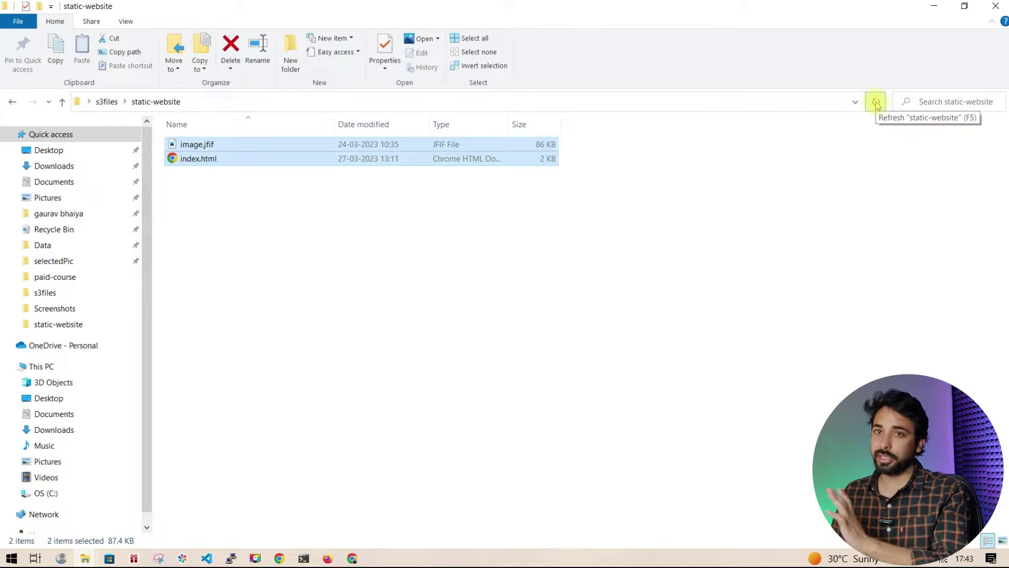
key(alt+Tab)
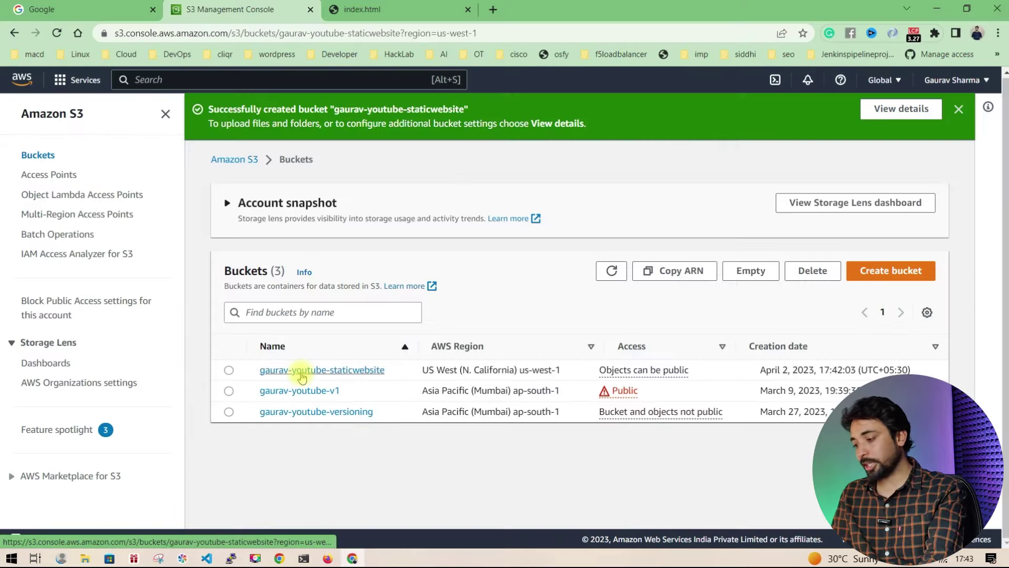
click(302, 371)
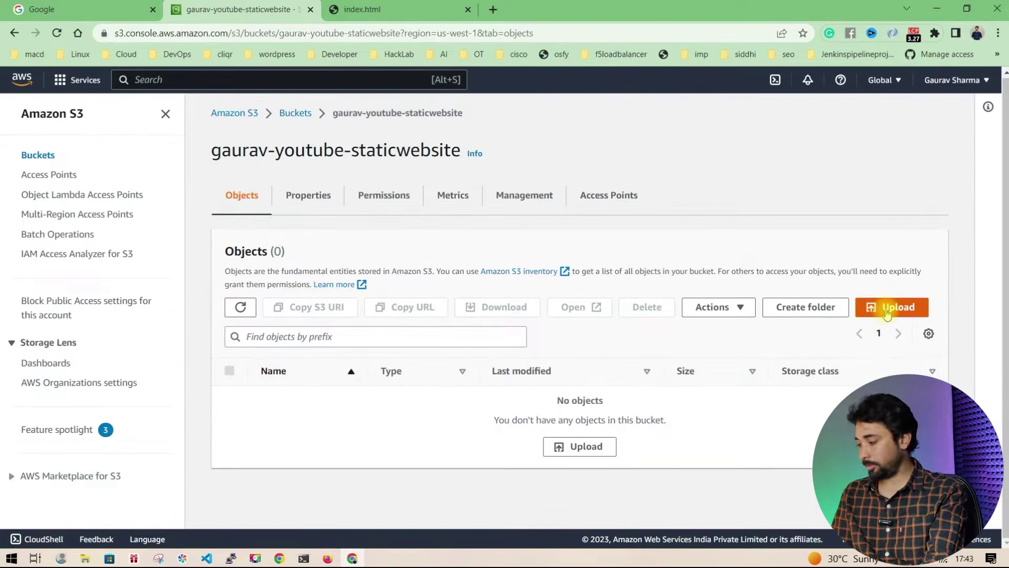
click(887, 313)
key(alt+Tab)
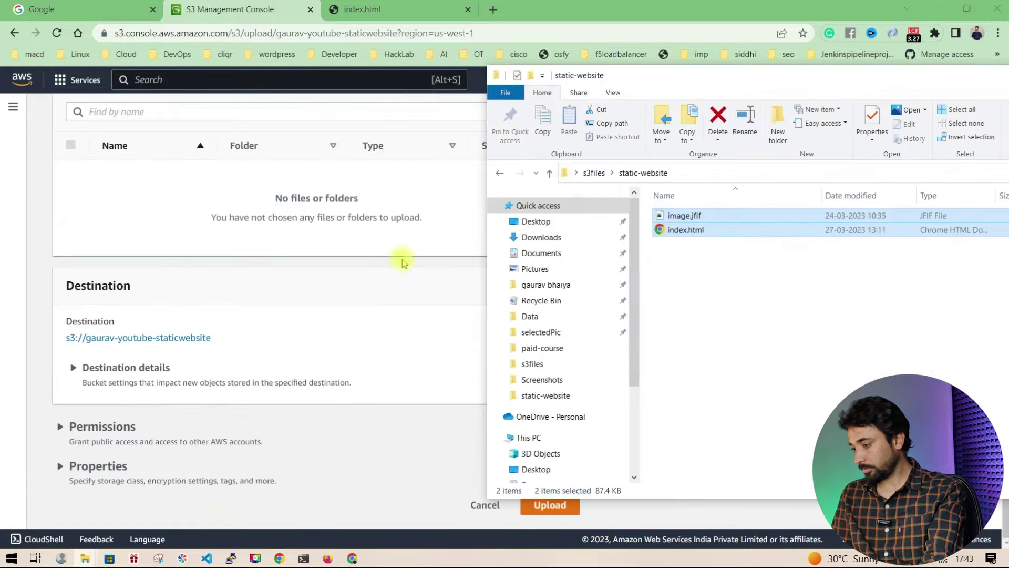
drag(401, 259, 470, 307)
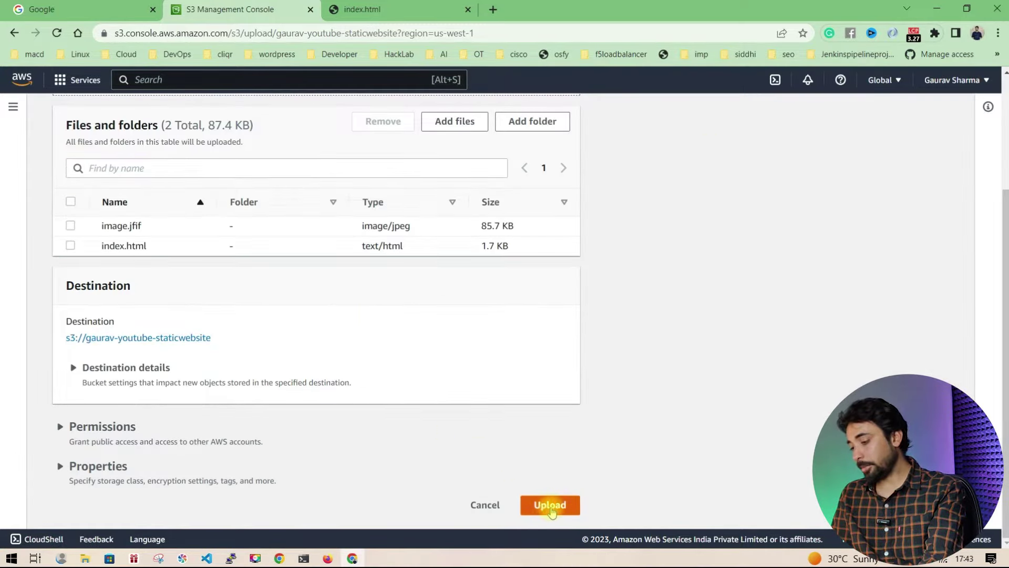
click(550, 505)
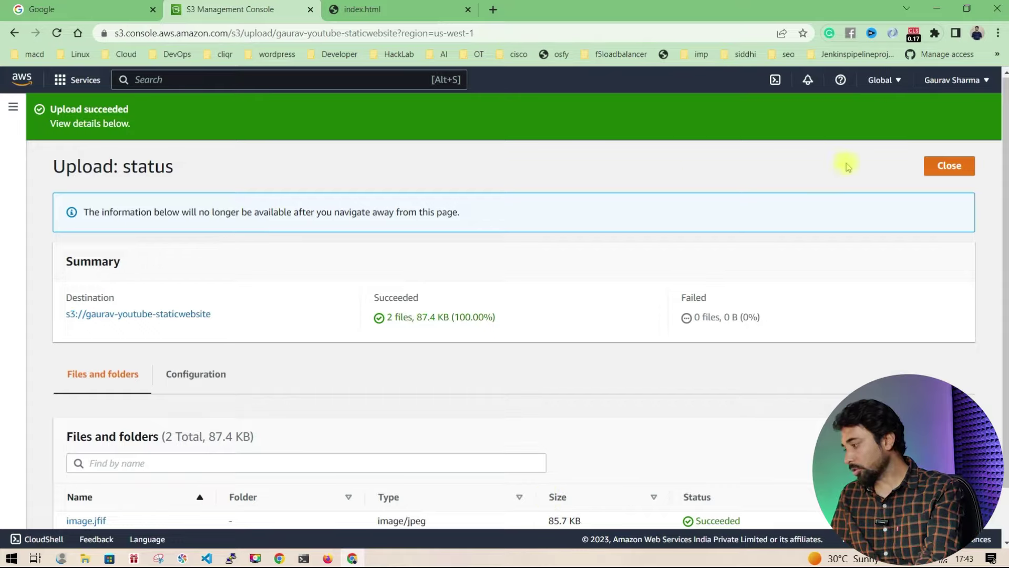
click(940, 169)
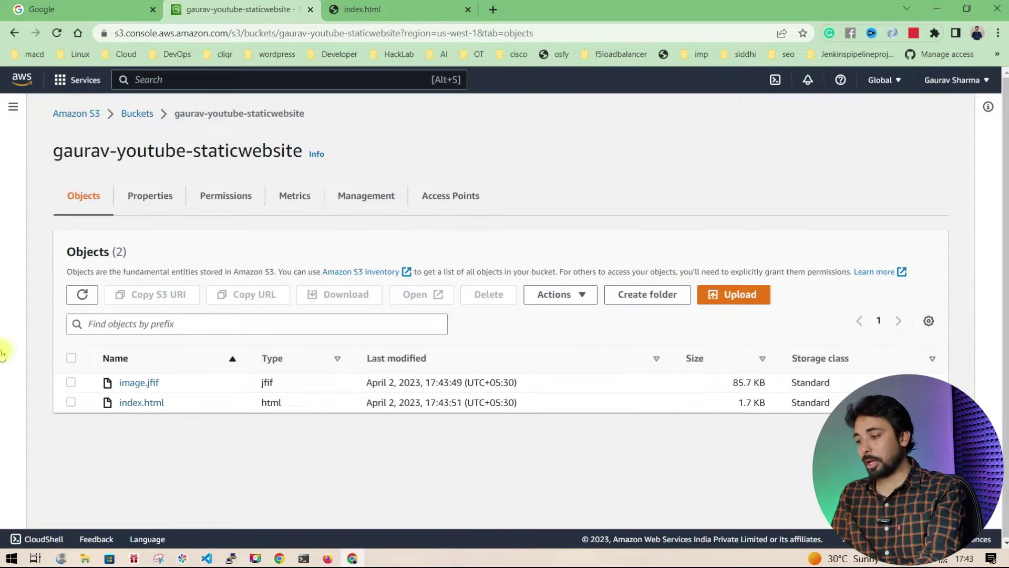
Edit the static website hosting setting in the bucket's properties and set it to Enable.
click(147, 205)
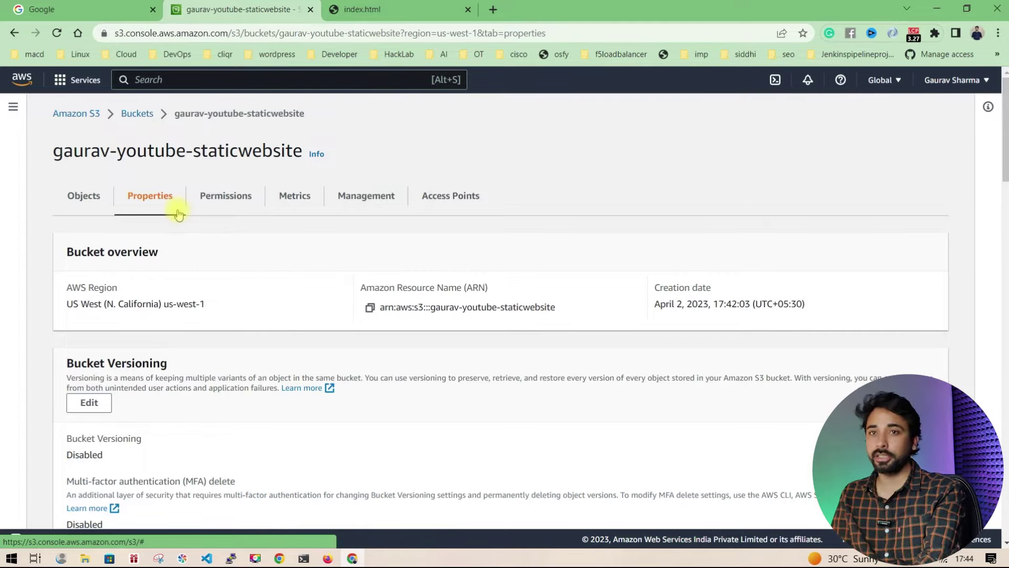
scroll(179, 213, down, 5)
scroll(157, 210, up, 5)
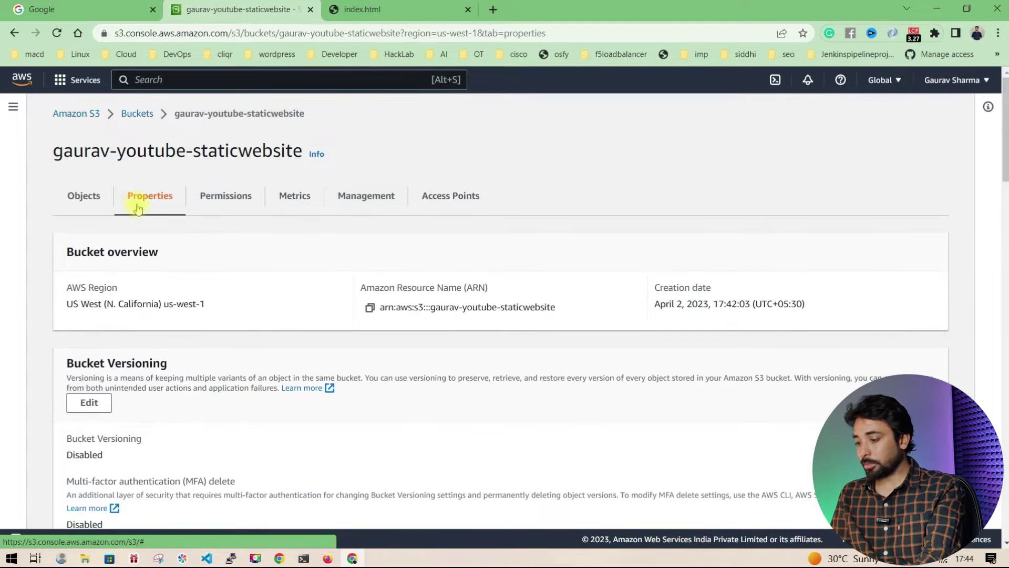
scroll(118, 315, down, 7)
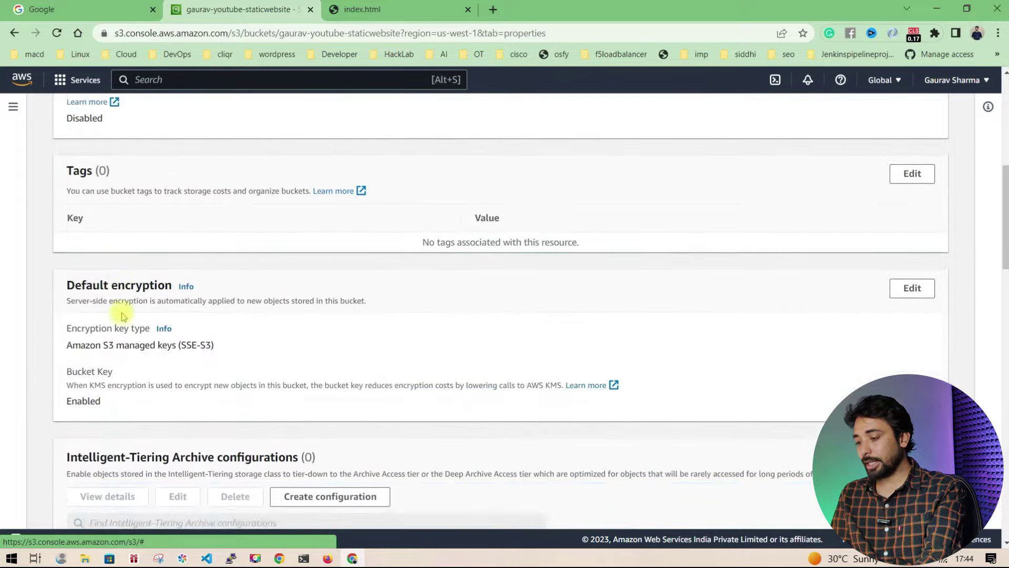
scroll(122, 316, down, 15)
drag(60, 412, 230, 438)
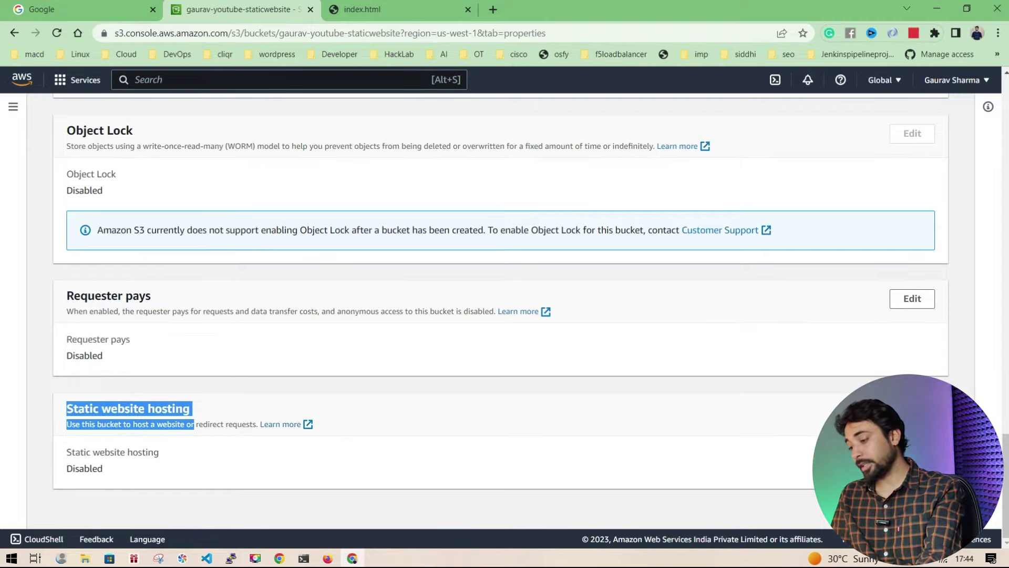
click(913, 411)
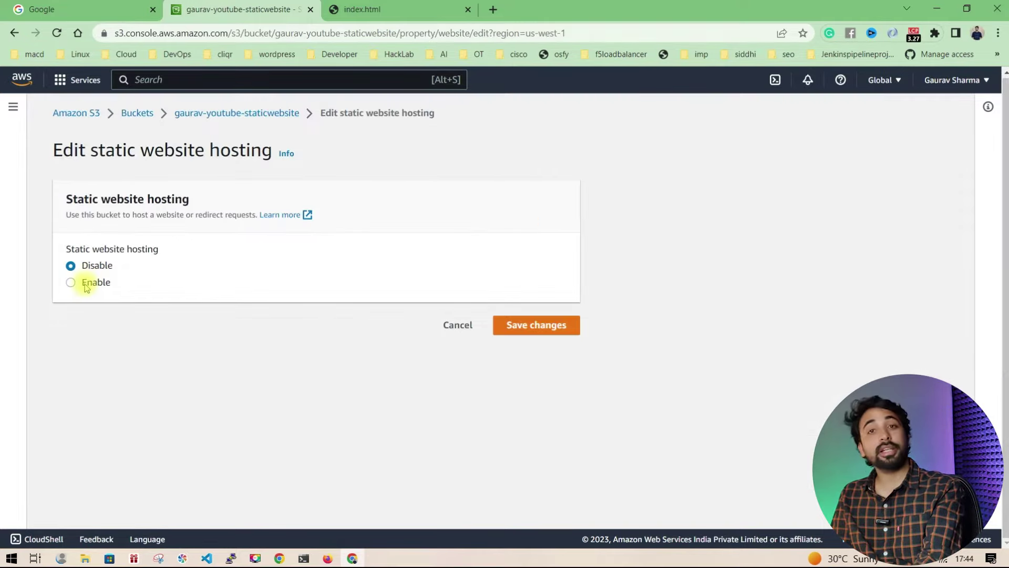
click(86, 286)
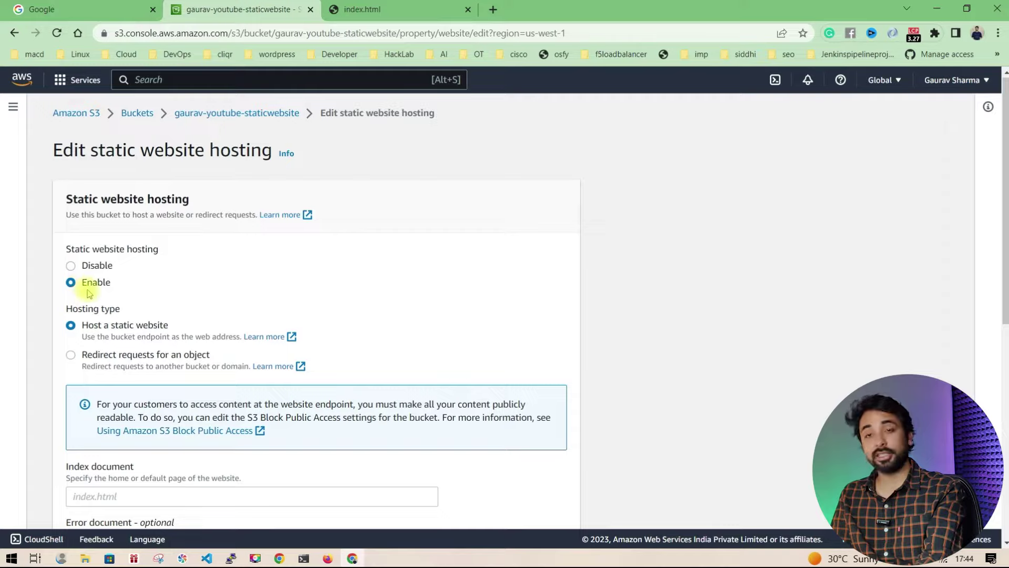
Try to save the static website hosting settings with the index document left blank.
scroll(292, 279, down, 3)
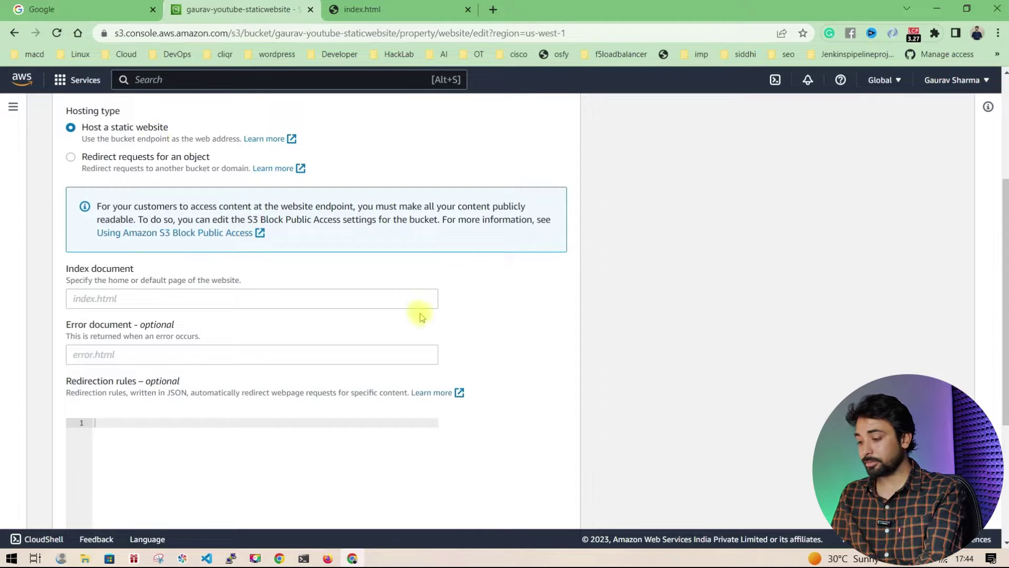
scroll(420, 312, down, 3)
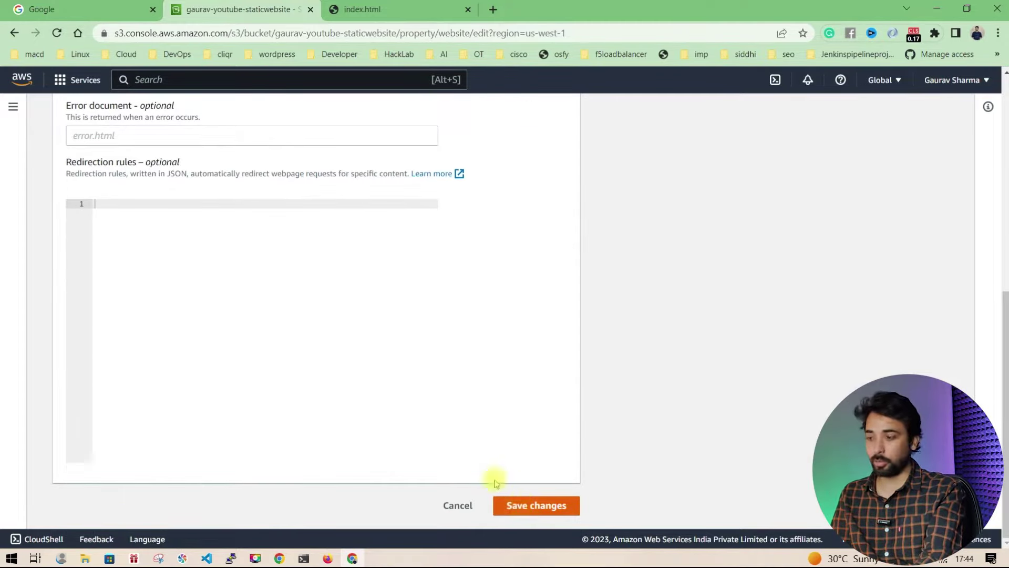
scroll(180, 349, up, 5)
scroll(129, 442, down, 1)
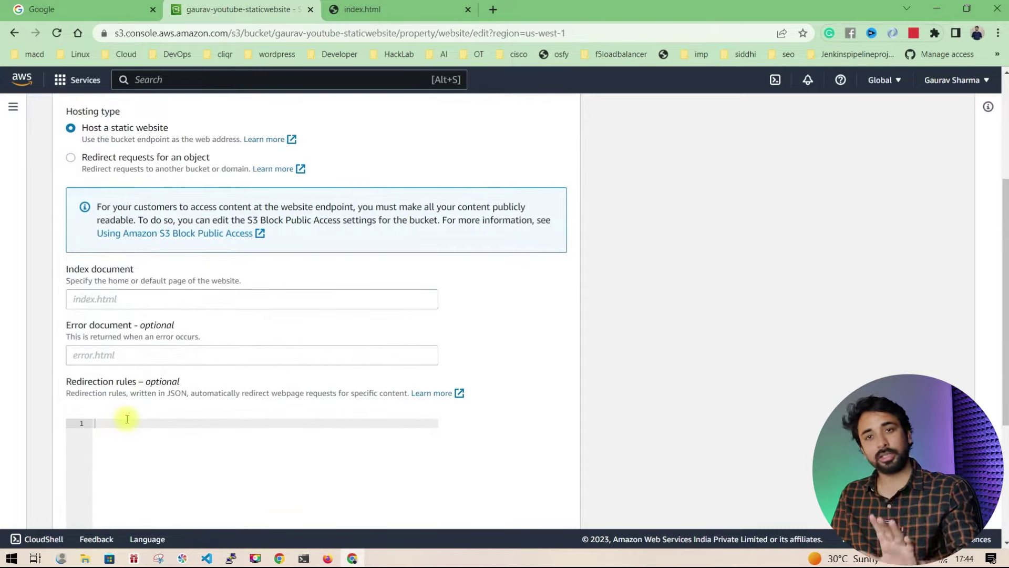
scroll(281, 460, down, 3)
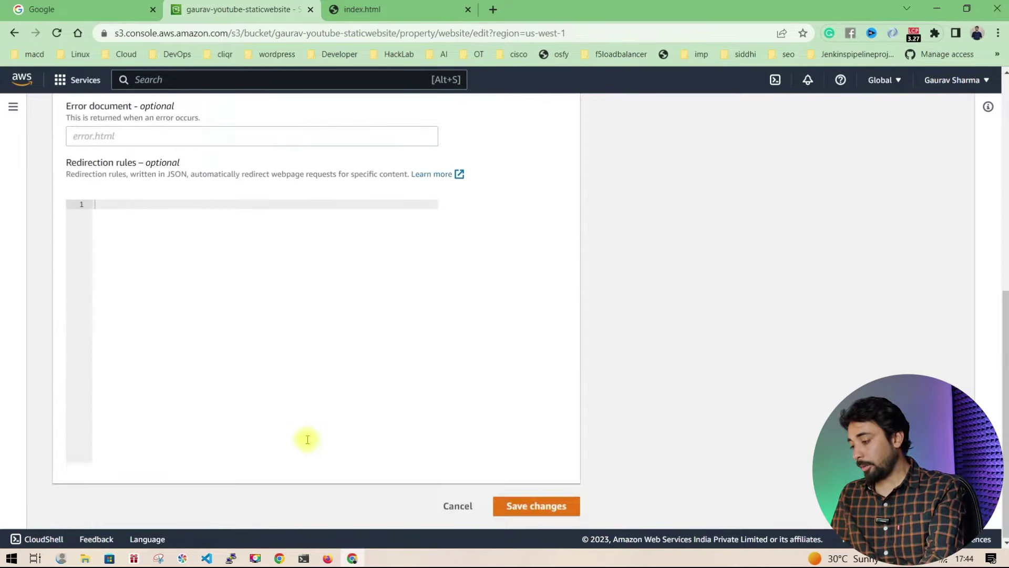
click(528, 509)
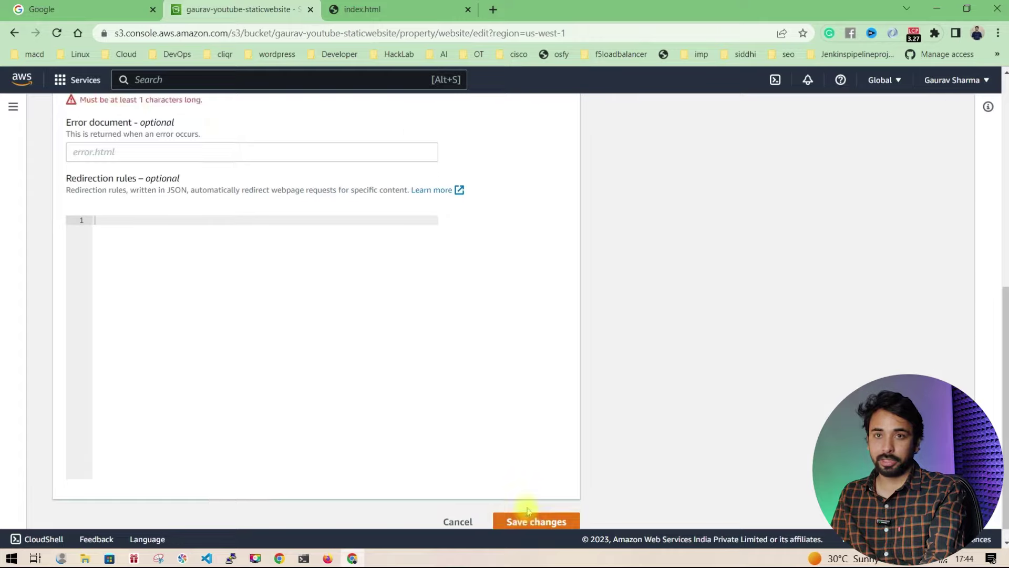
click(528, 512)
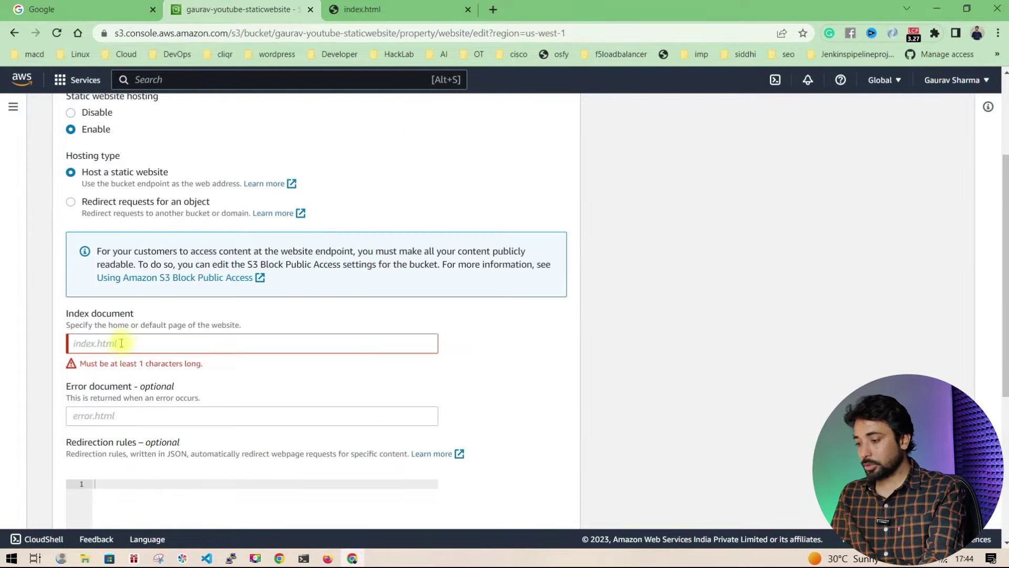
Check the site's file names in the static-website folder and set the index document to index.html.
drag(65, 311, 135, 321)
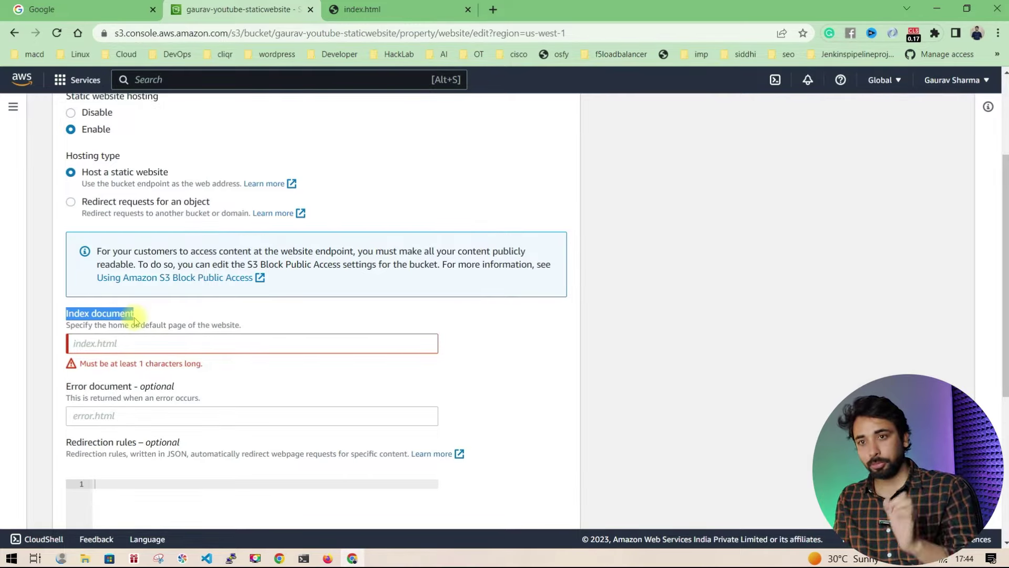
click(85, 558)
click(172, 520)
key(ctrl+a)
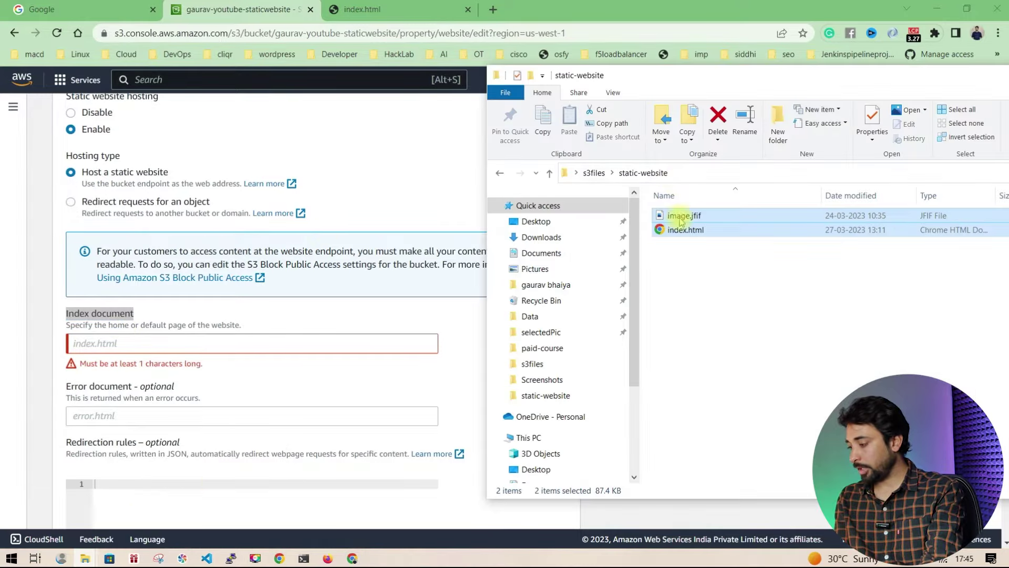
click(121, 345)
text(index.html)
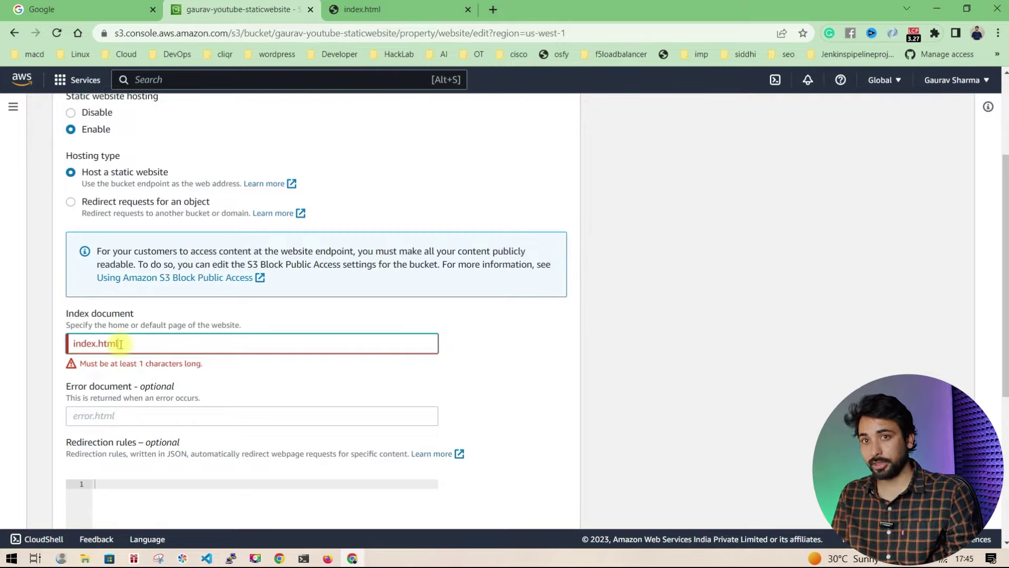
scroll(120, 343, down, 5)
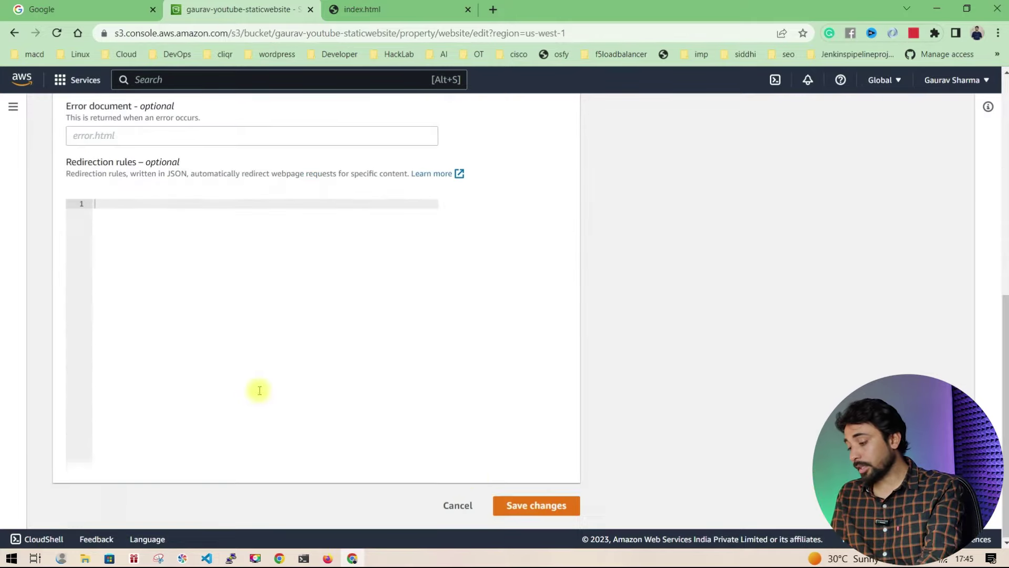
Save the static website hosting settings and copy the bucket website endpoint from the bucket's properties.
click(536, 506)
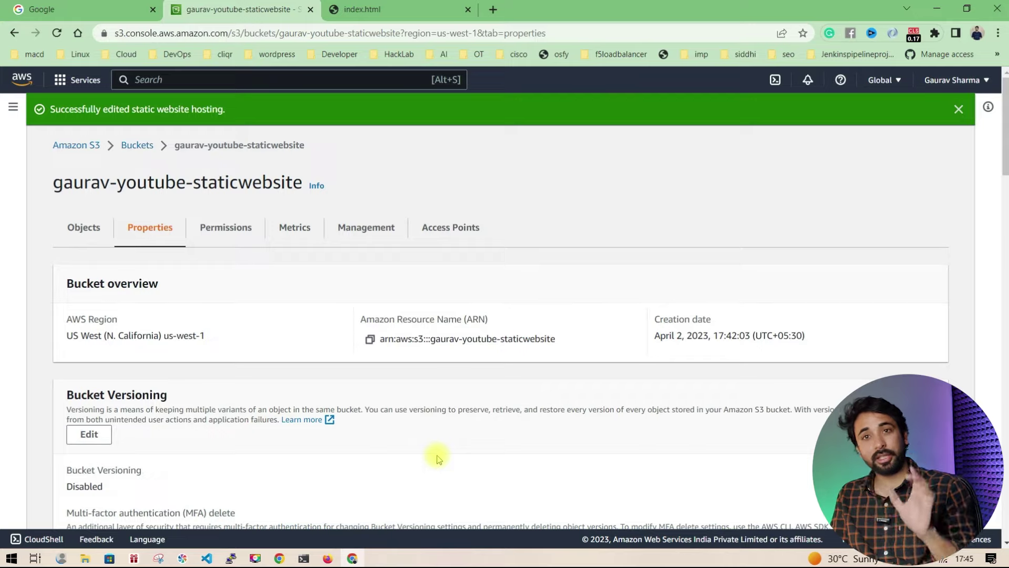
scroll(315, 489, down, 20)
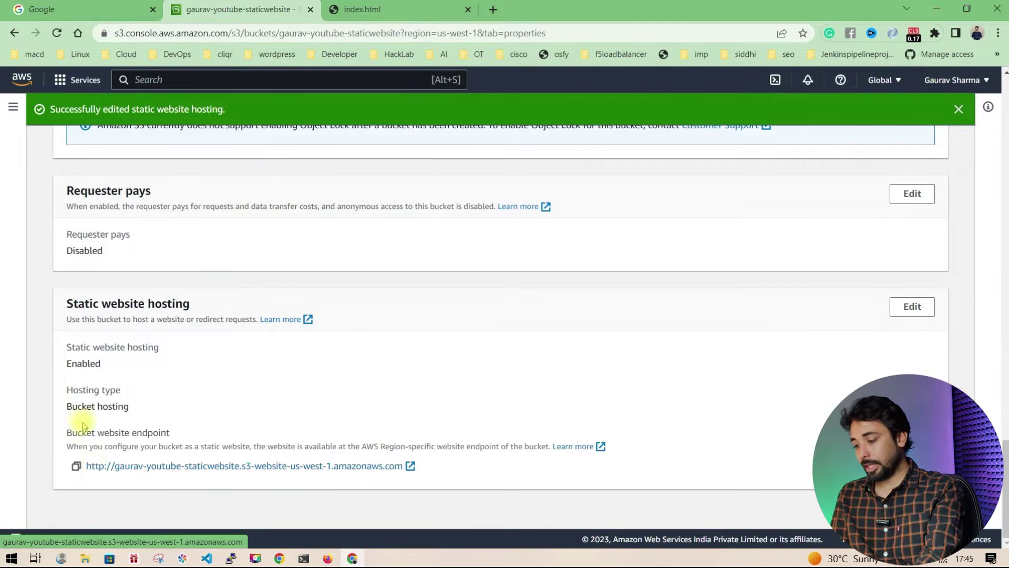
click(76, 466)
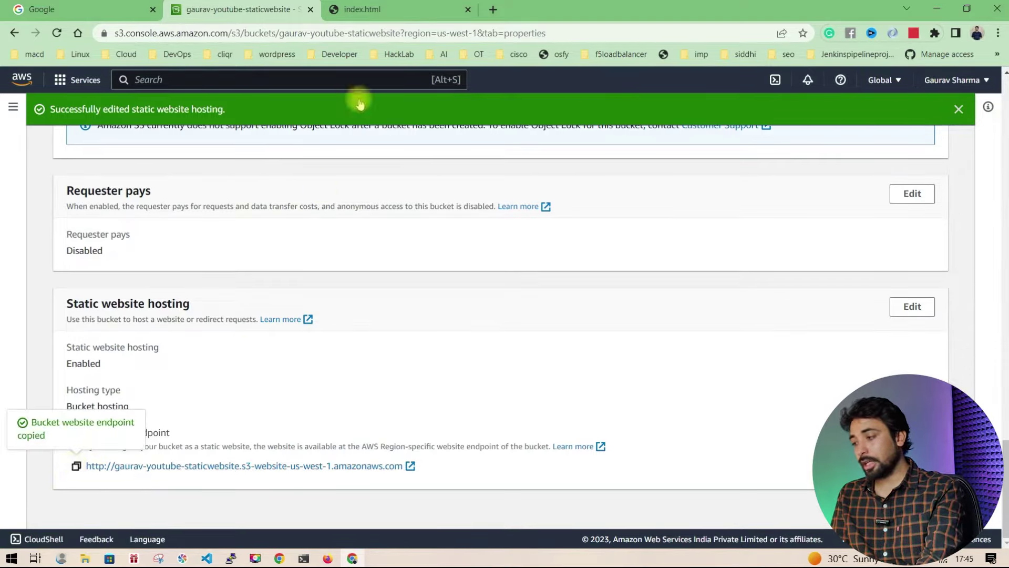
Load the copied bucket website endpoint in the browser tab that shows the local index.html.
click(415, 11)
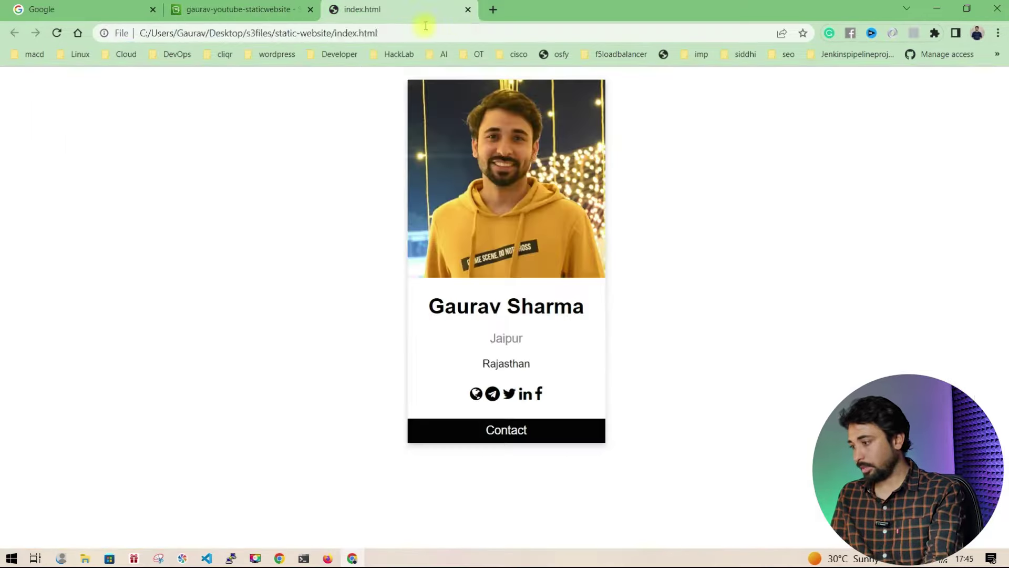
click(423, 33)
key(ctrl+v)
key(Return)
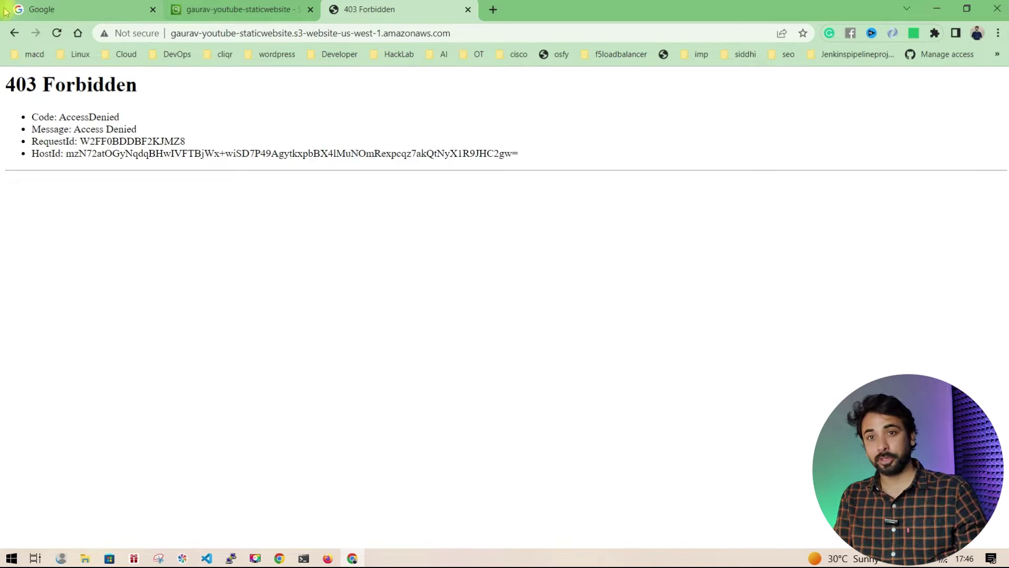
Return to the S3 bucket list and open the index.html object stored in the static website bucket.
key(ctrl+shift+Tab)
scroll(137, 153, up, 15)
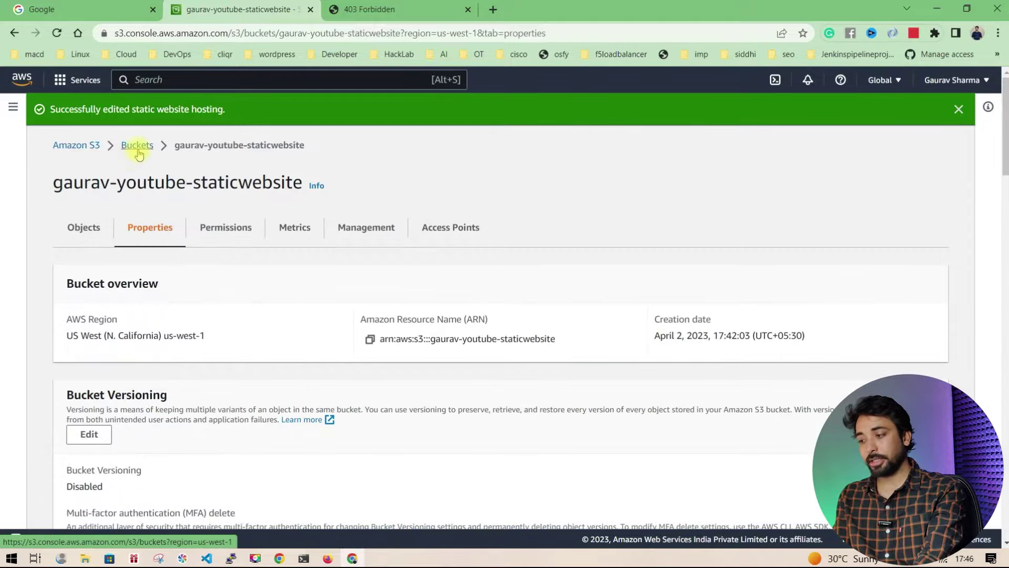
click(138, 148)
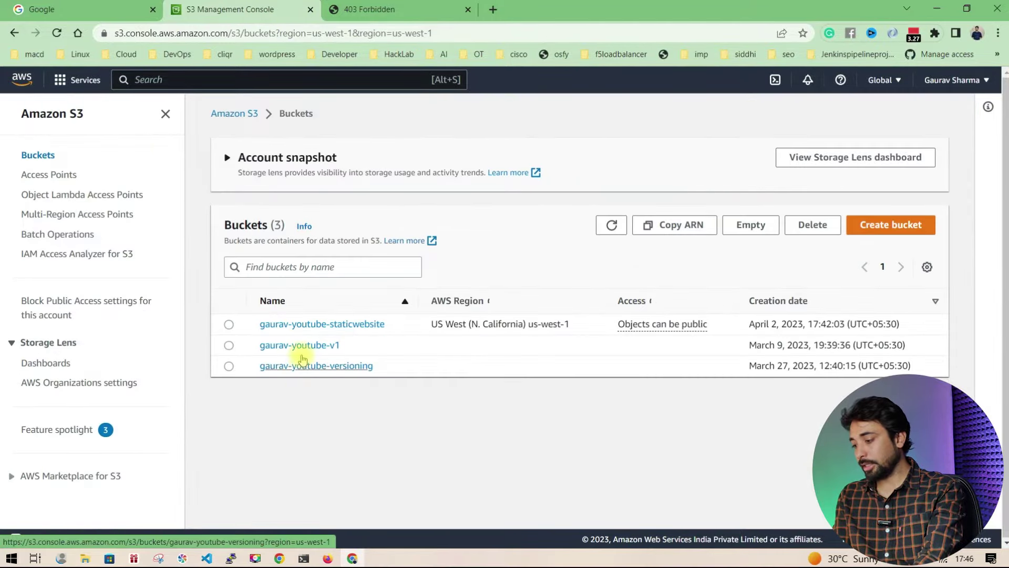
click(288, 325)
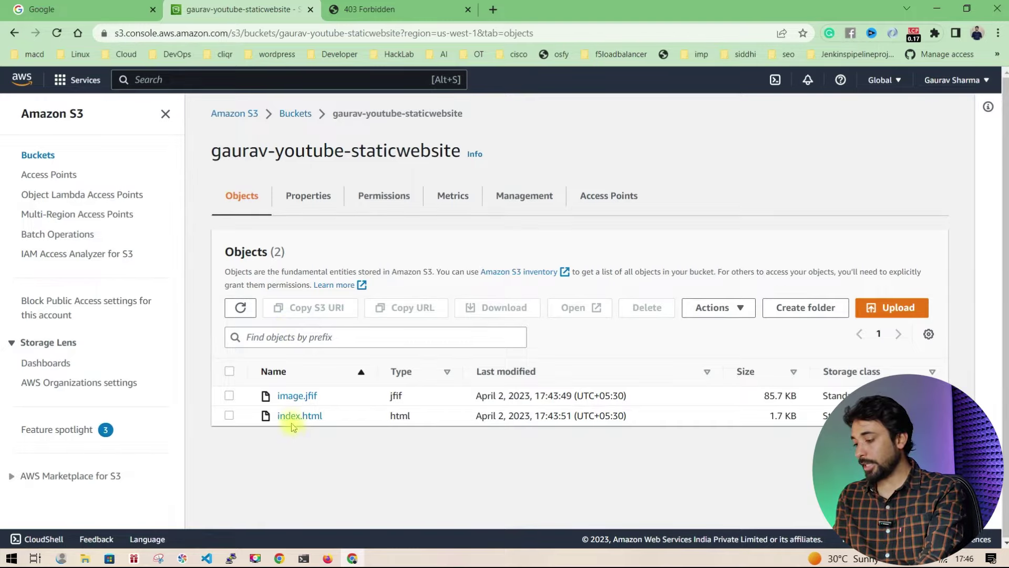
click(229, 415)
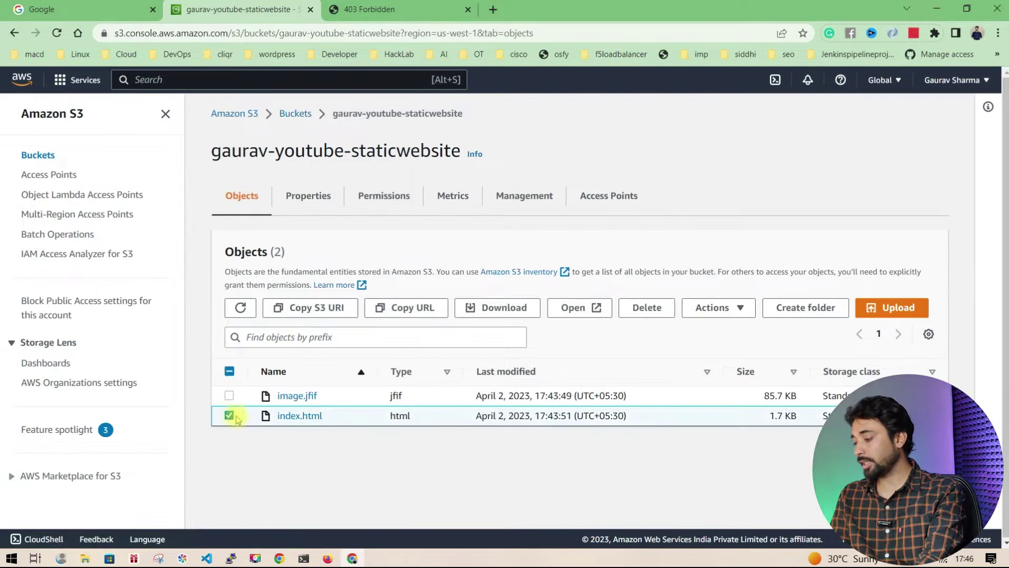
click(581, 308)
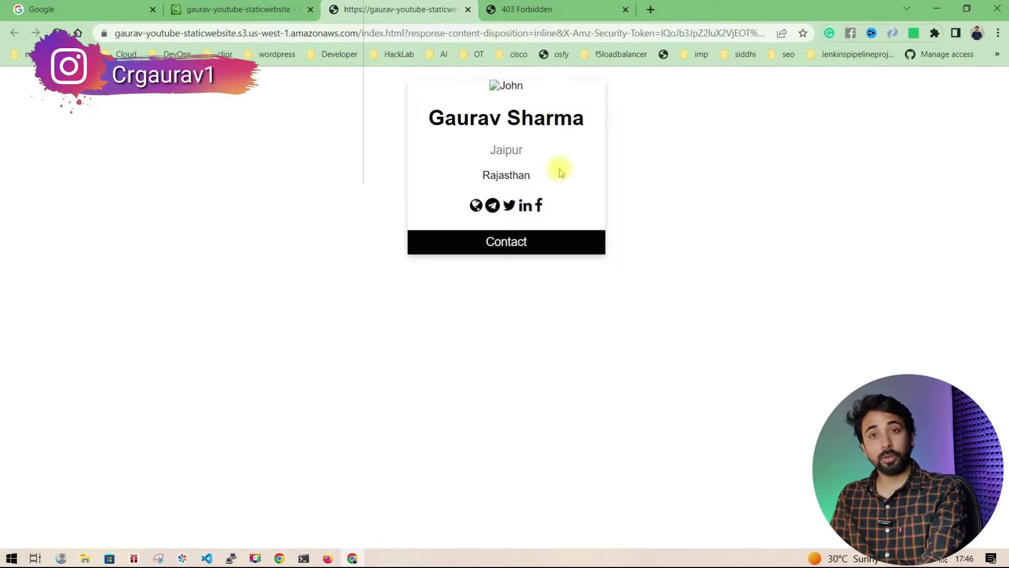
Copy the object URL from the details of index.html and load it in a new browser tab.
click(271, 11)
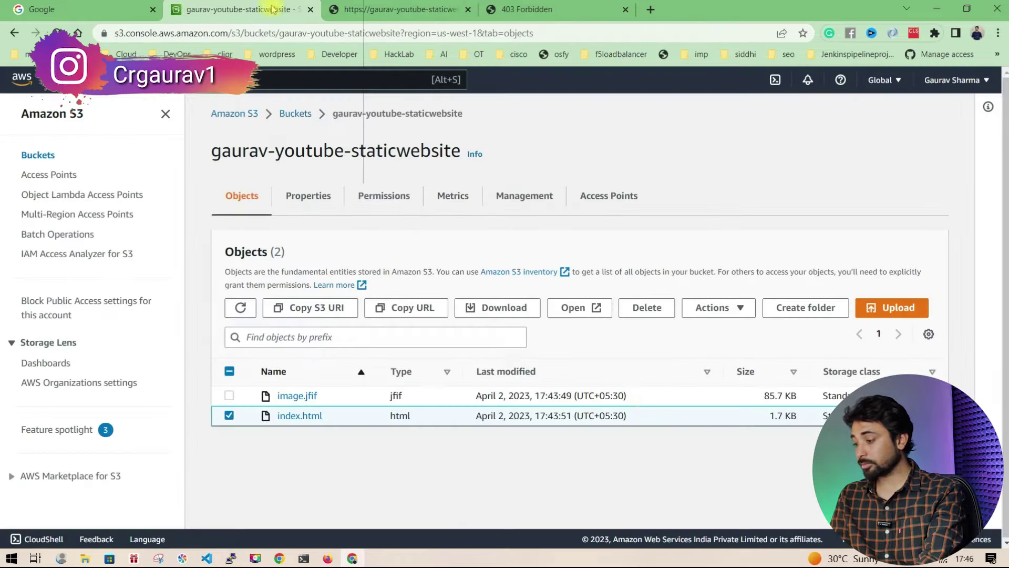
click(298, 417)
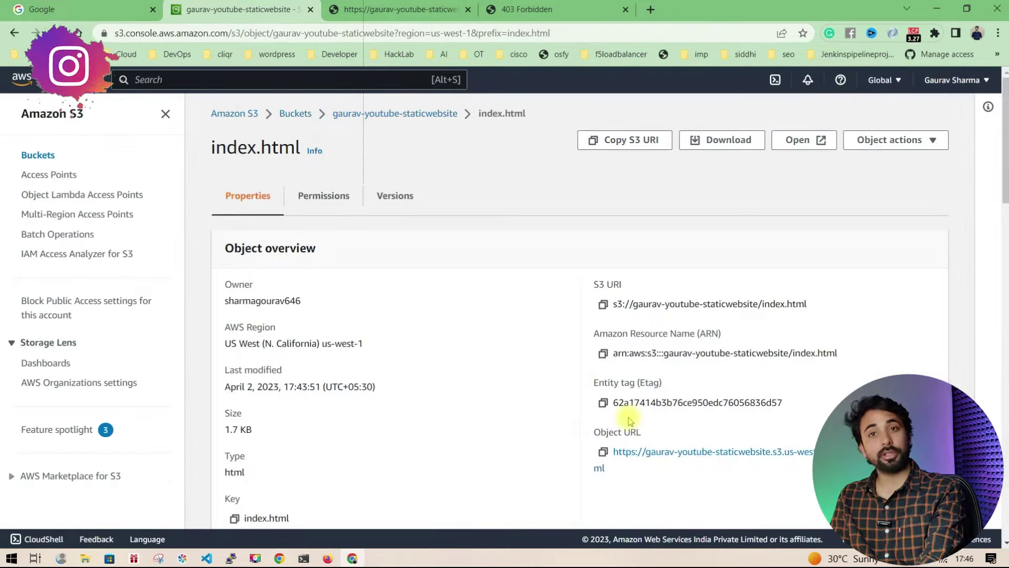
click(603, 452)
key(ctrl+t)
key(ctrl+v)
key(Return)
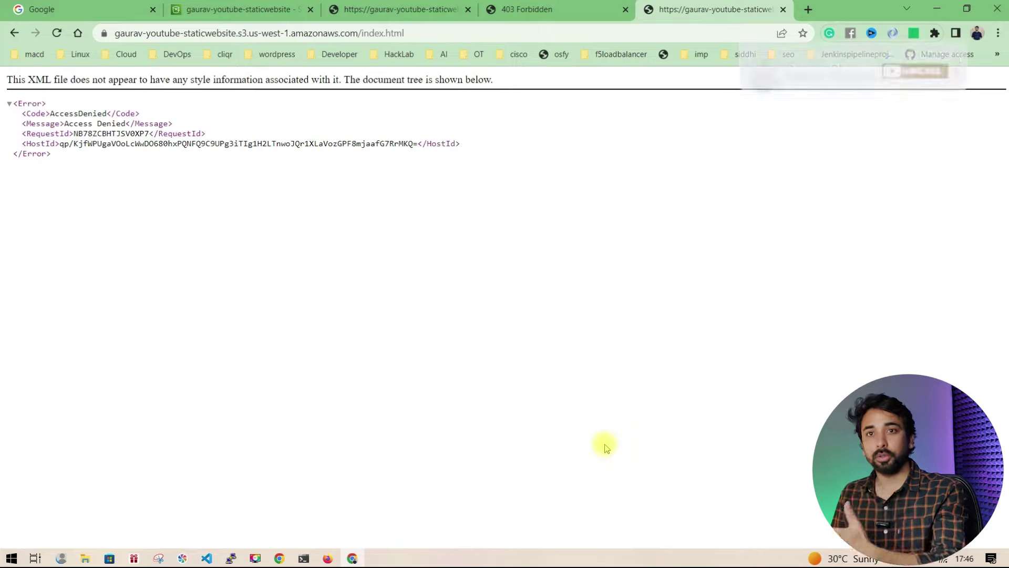
Check the permissions of the index.html object in the S3 console and return to its bucket.
click(244, 9)
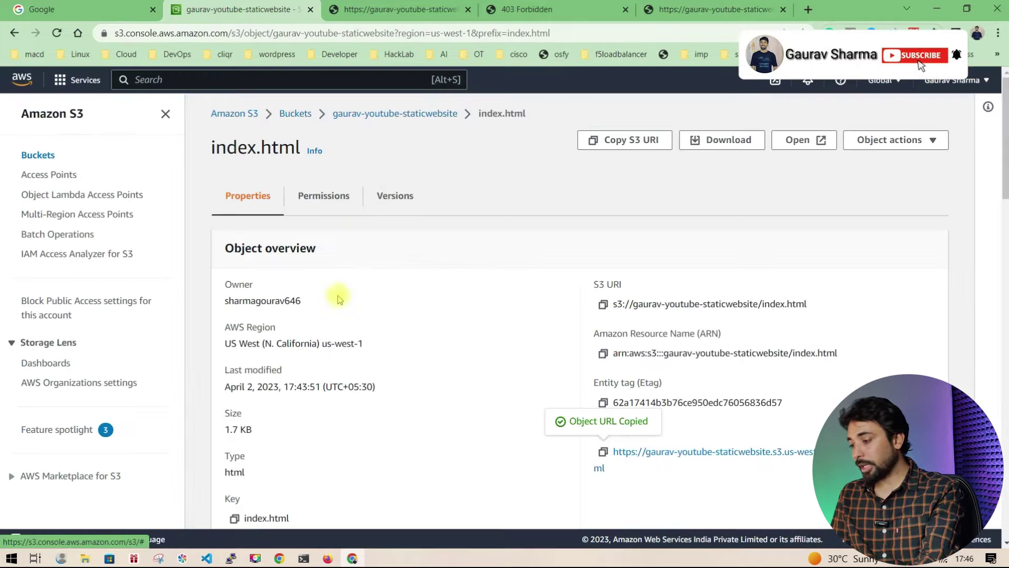
click(323, 205)
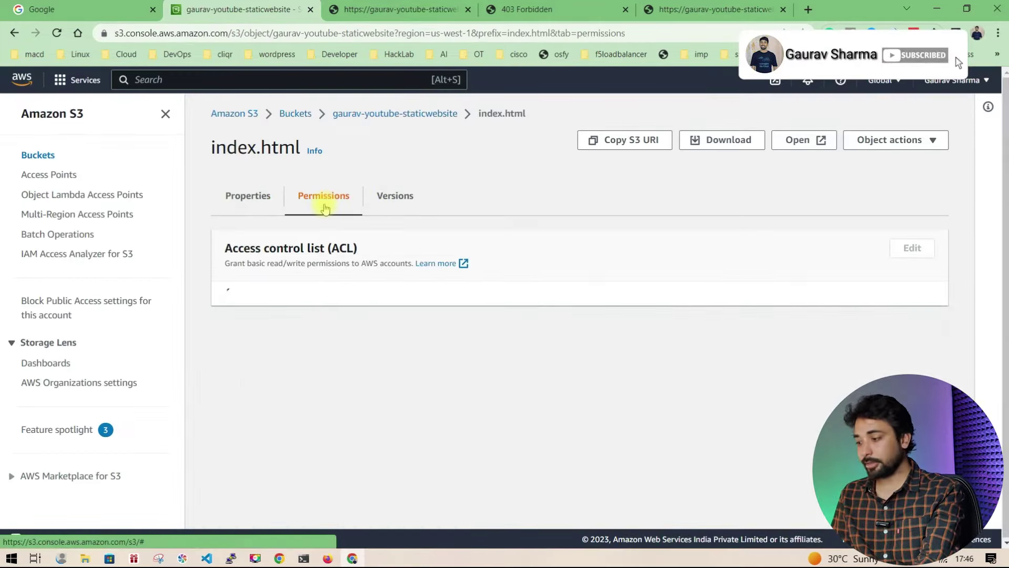
click(355, 116)
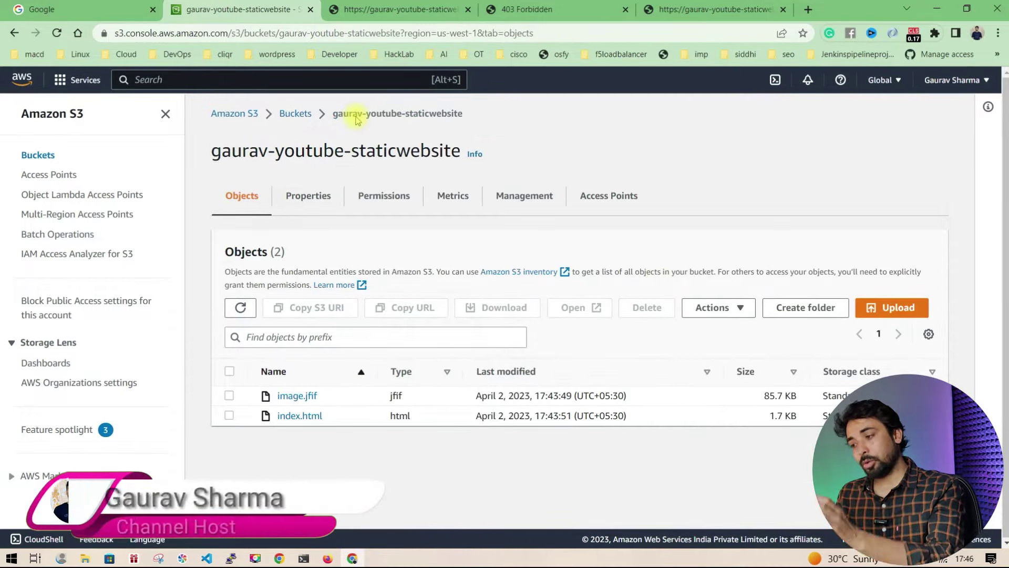
Start editing the bucket policy in the static website bucket's permissions and launch the AWS Policy Generator.
click(401, 197)
scroll(407, 231, down, 6)
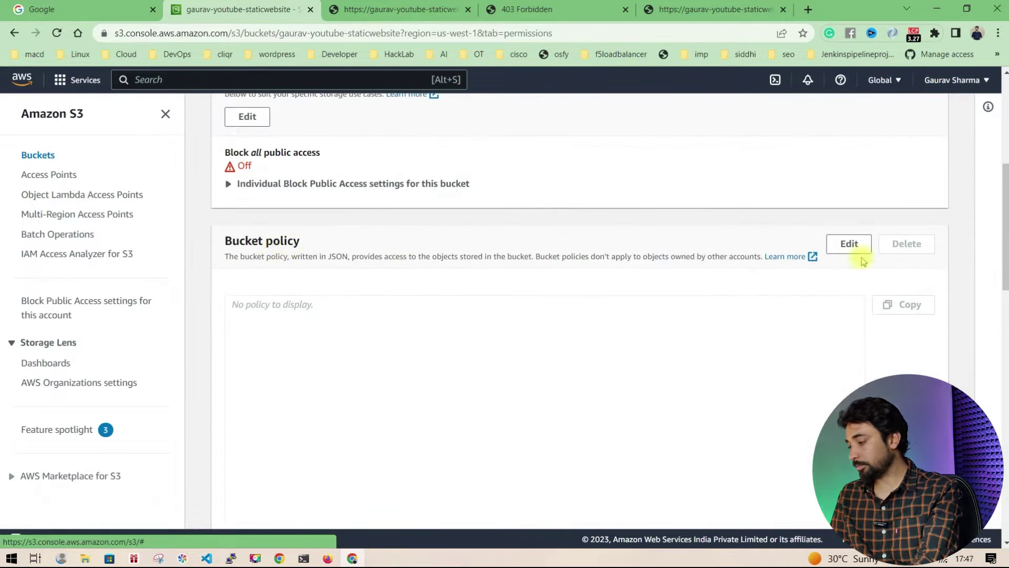
scroll(857, 258, up, 2)
click(842, 315)
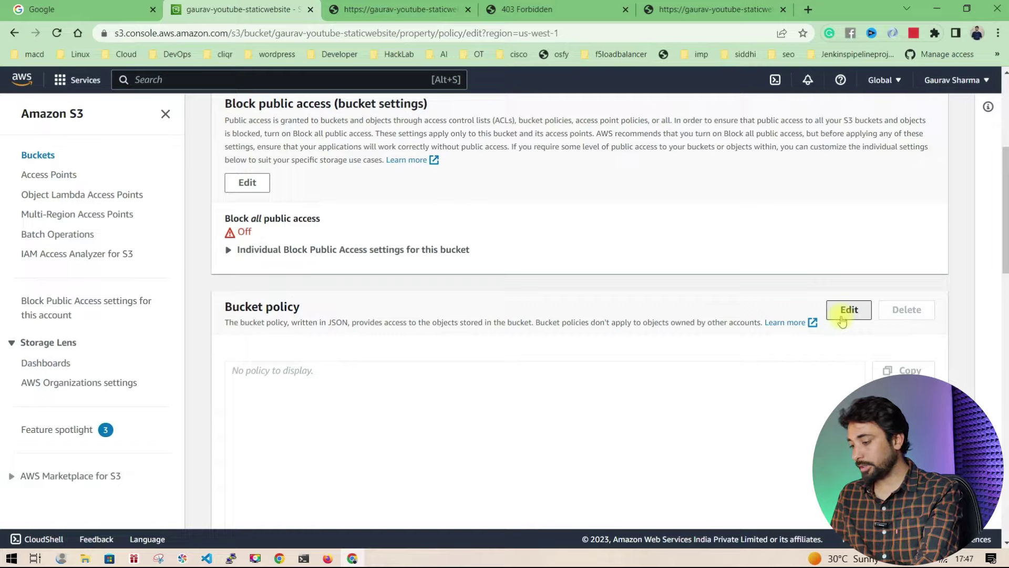
scroll(452, 307, down, 2)
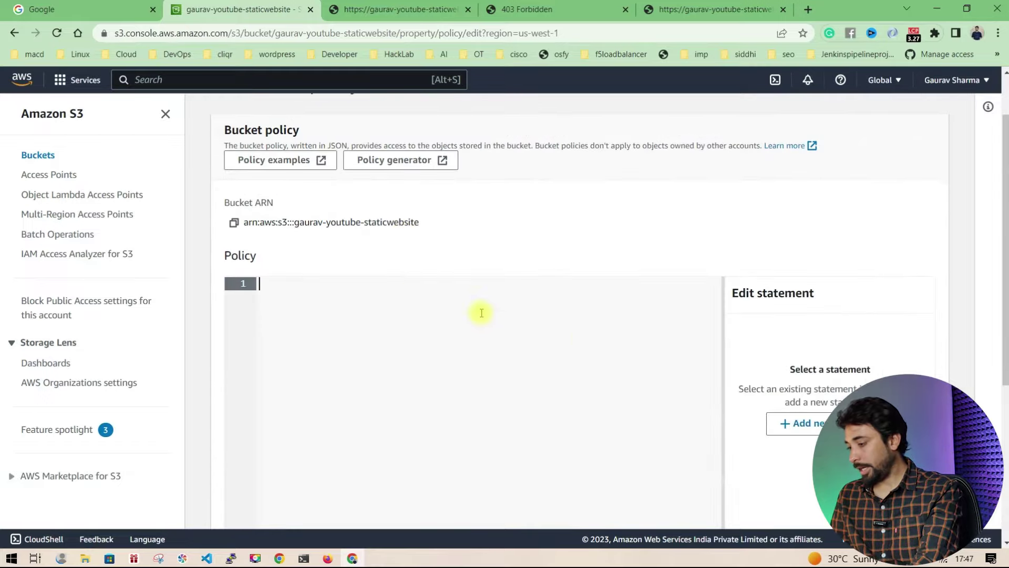
click(377, 162)
Try to copy the bucket ARN from the bucket policy editor and return to the AWS Policy Generator.
click(233, 6)
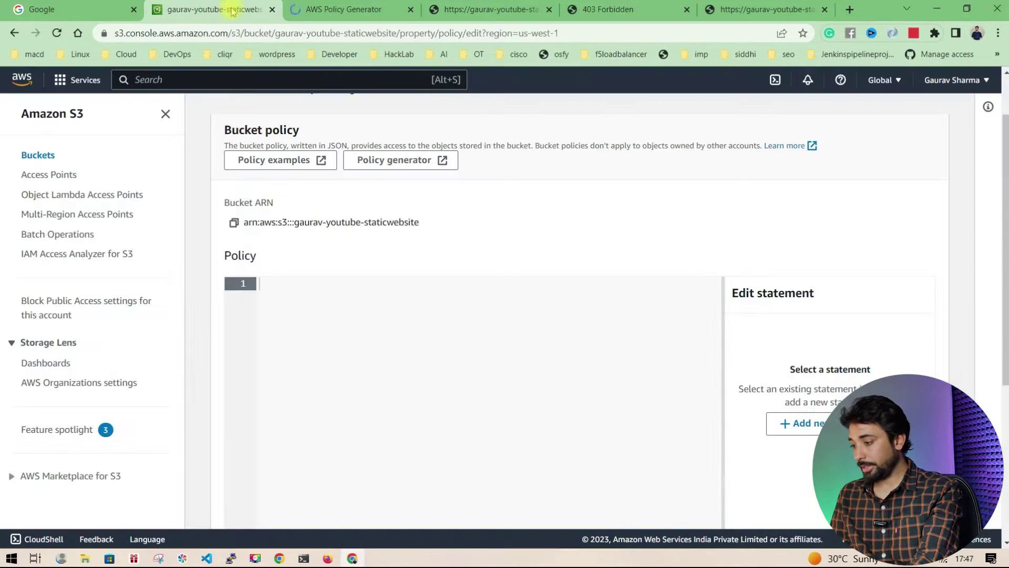
click(233, 222)
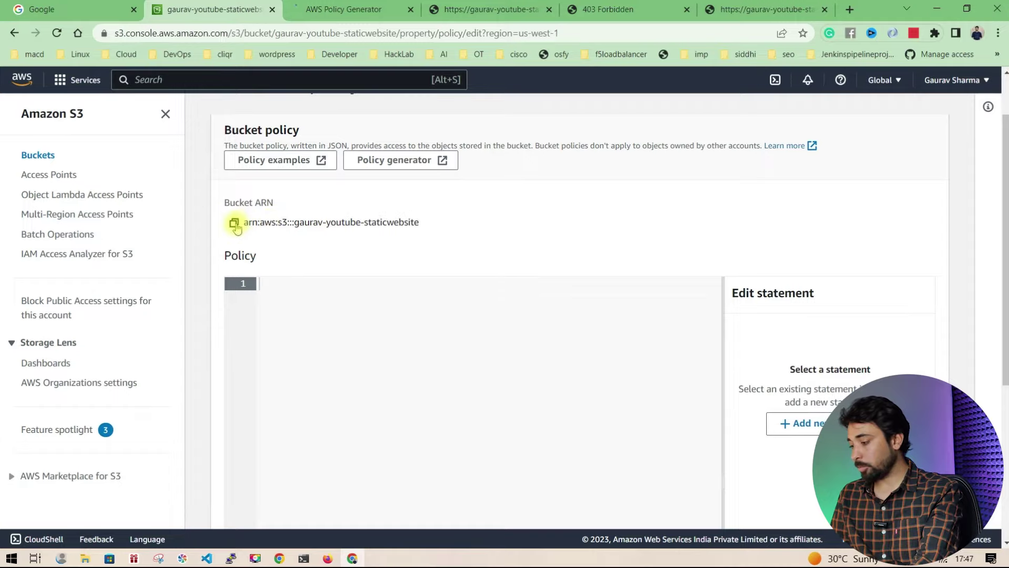
click(344, 9)
Define an S3 Bucket Policy statement with effect Allow, principal * and the GetObject action.
click(373, 322)
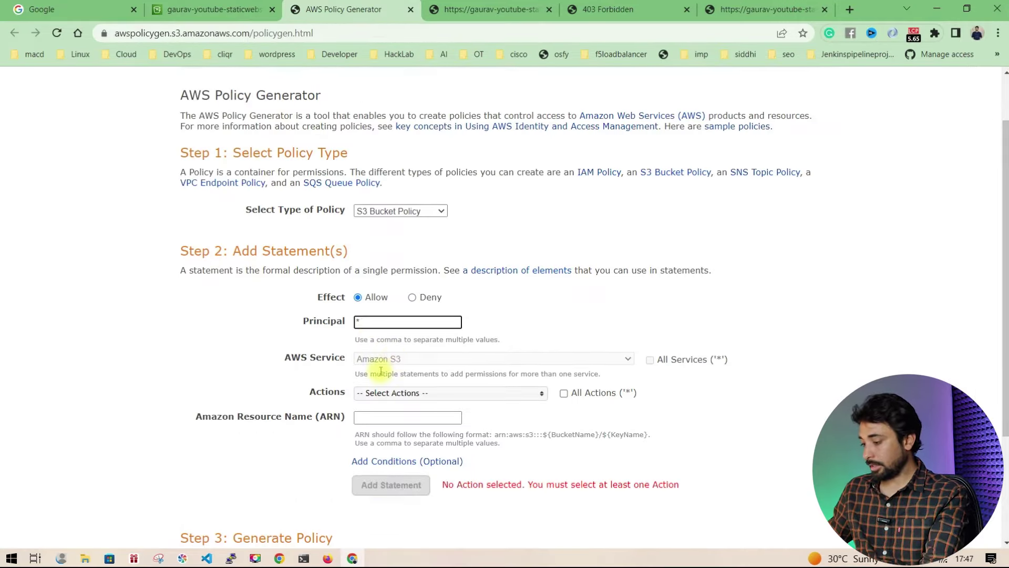
scroll(363, 363, down, 1)
click(366, 328)
key(g)
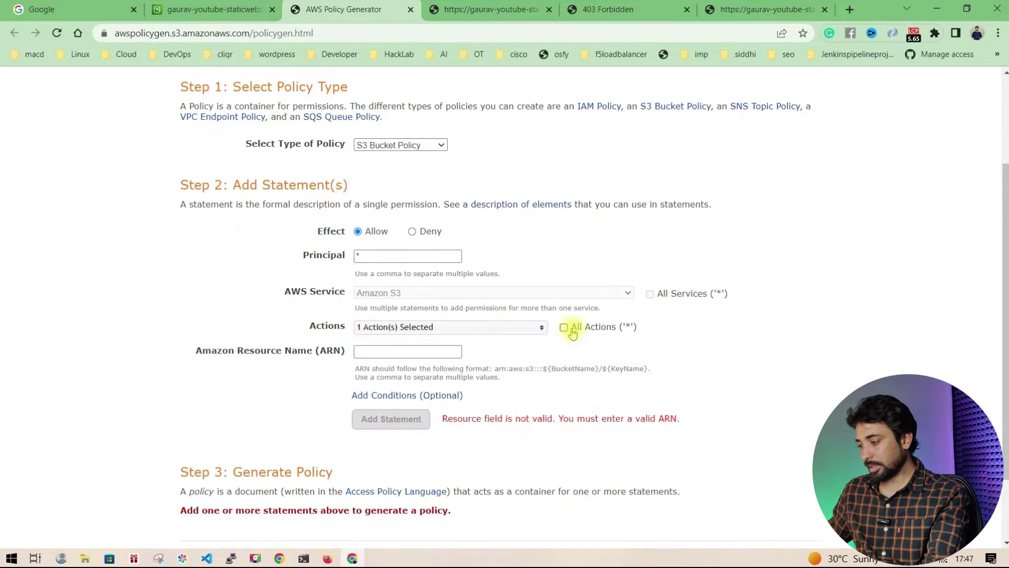
click(373, 349)
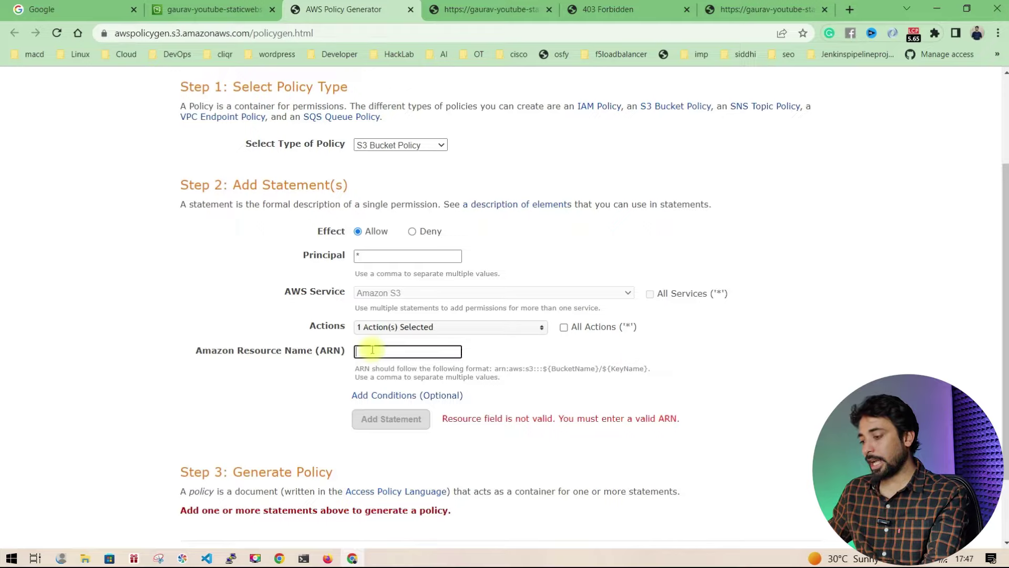
key(ctrl+v)
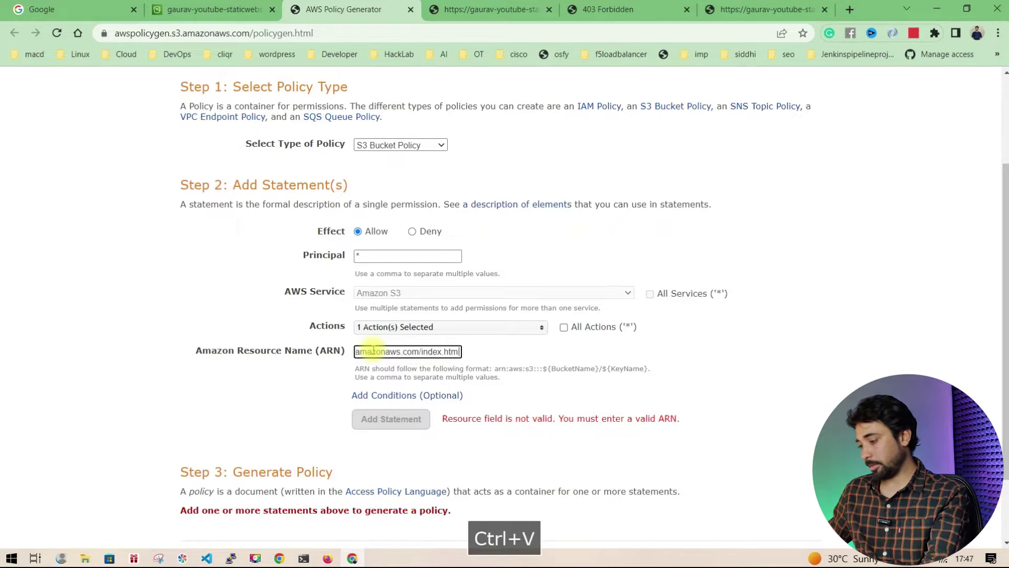
key(ctrl+a)
key(BackSpace)
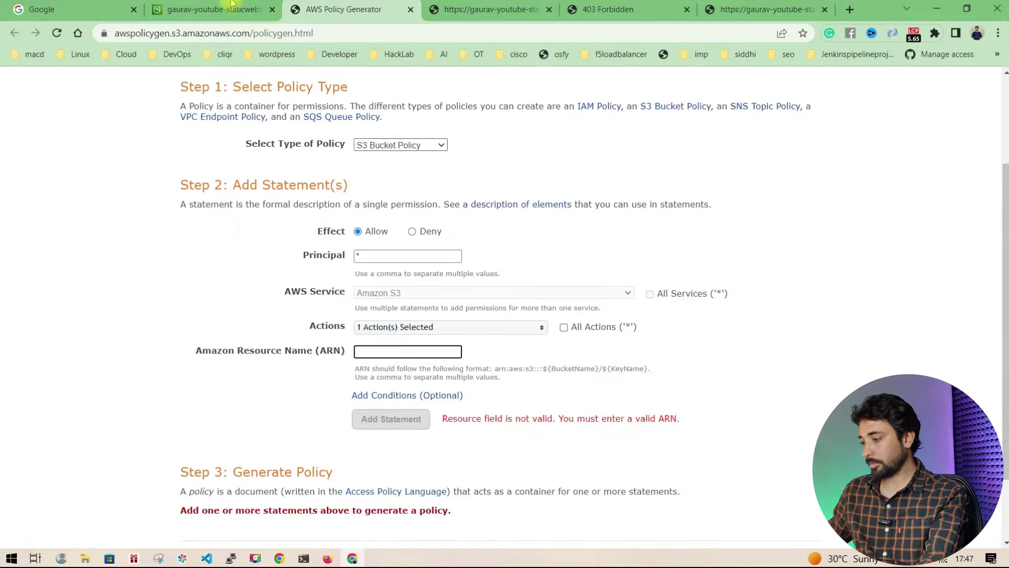
Add the statement with the static website bucket's ARN as its resource and generate the policy.
click(195, 9)
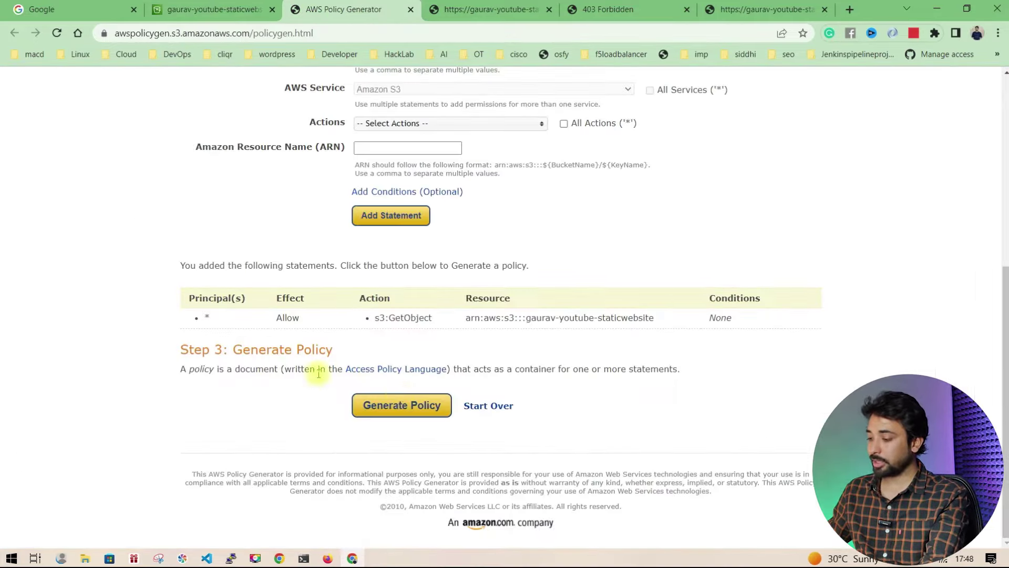
click(399, 399)
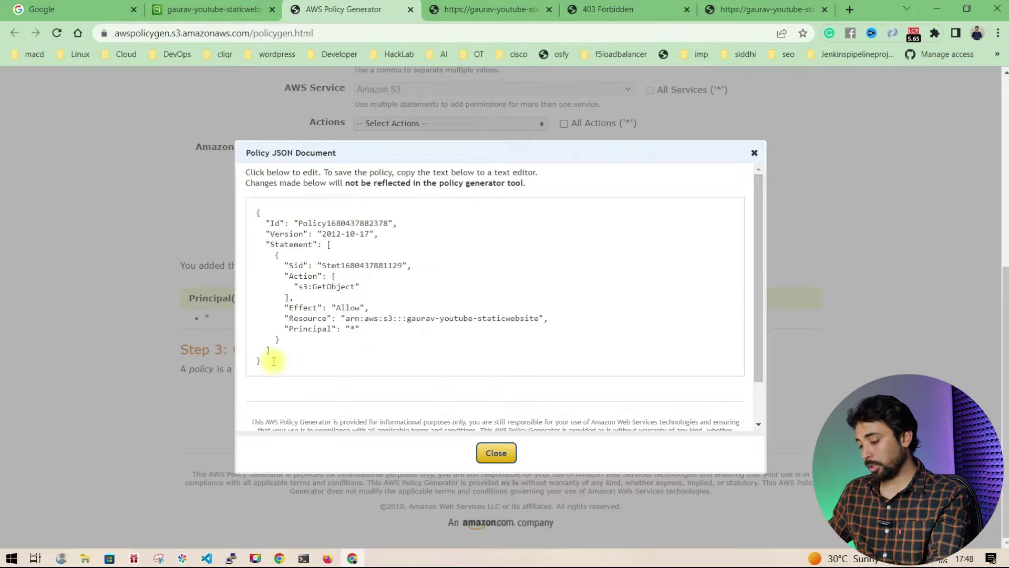
Copy the entire generated policy JSON and paste it into the bucket policy editor in the S3 console.
drag(274, 361, 183, 164)
key(ctrl+c)
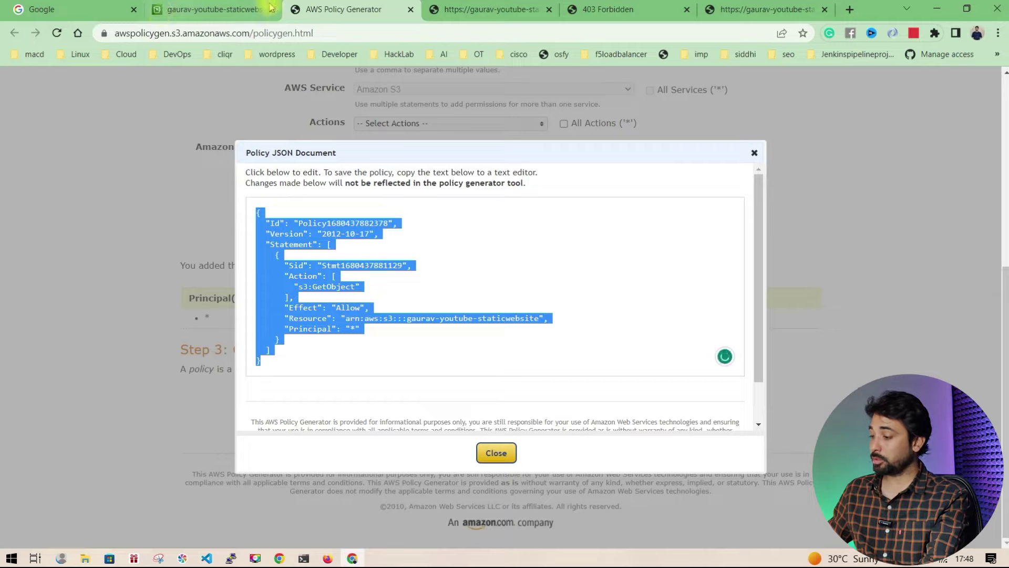
click(158, 10)
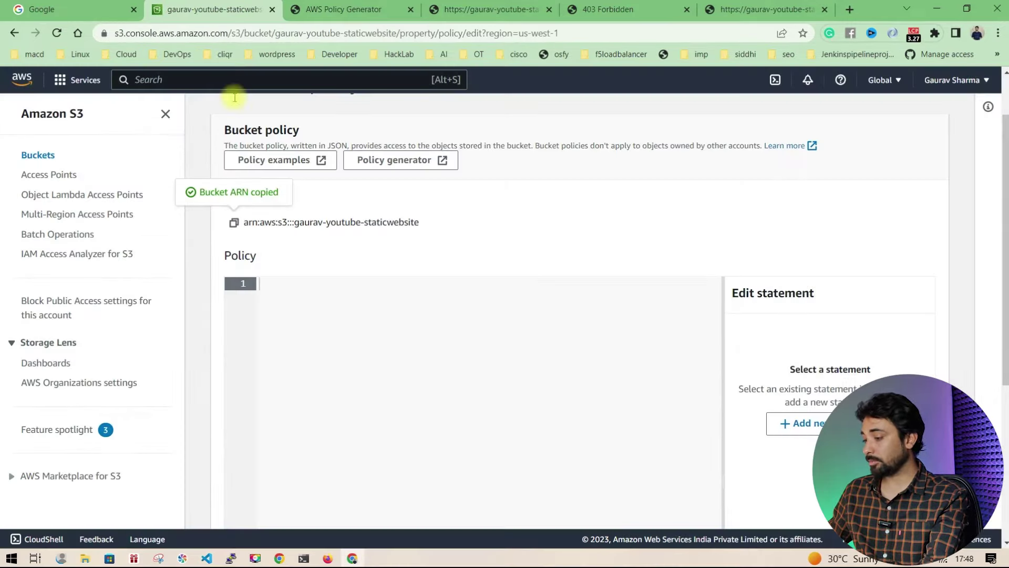
key(ctrl+v)
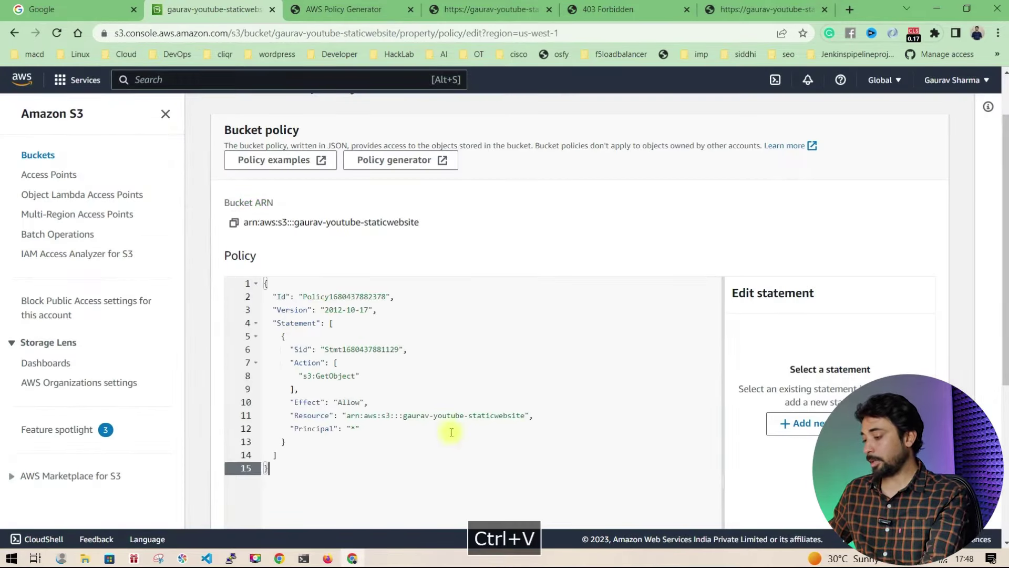
Append /* to the bucket ARN in the policy's Resource line and save the bucket policy.
click(531, 415)
key(Left)
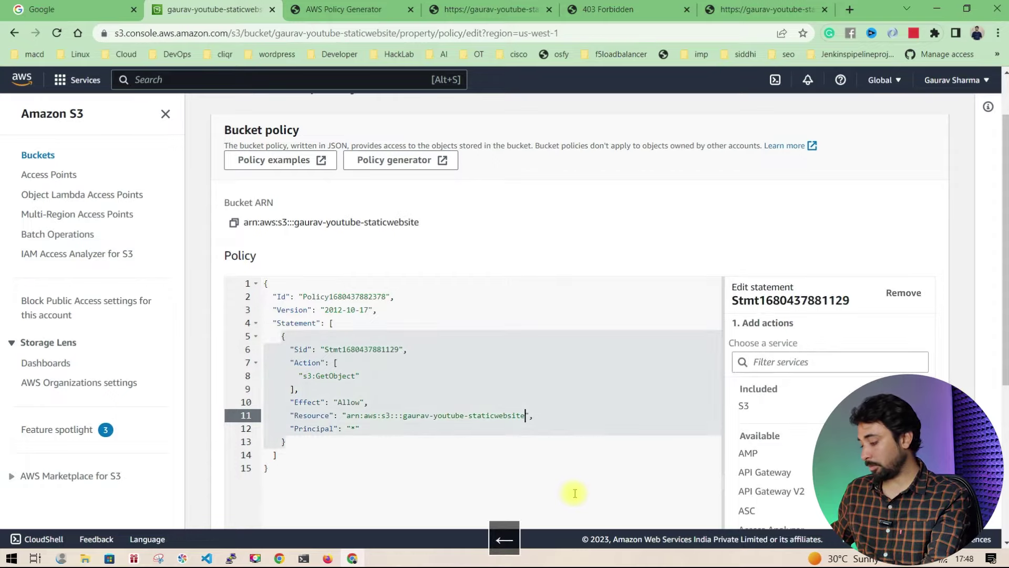
text(/*)
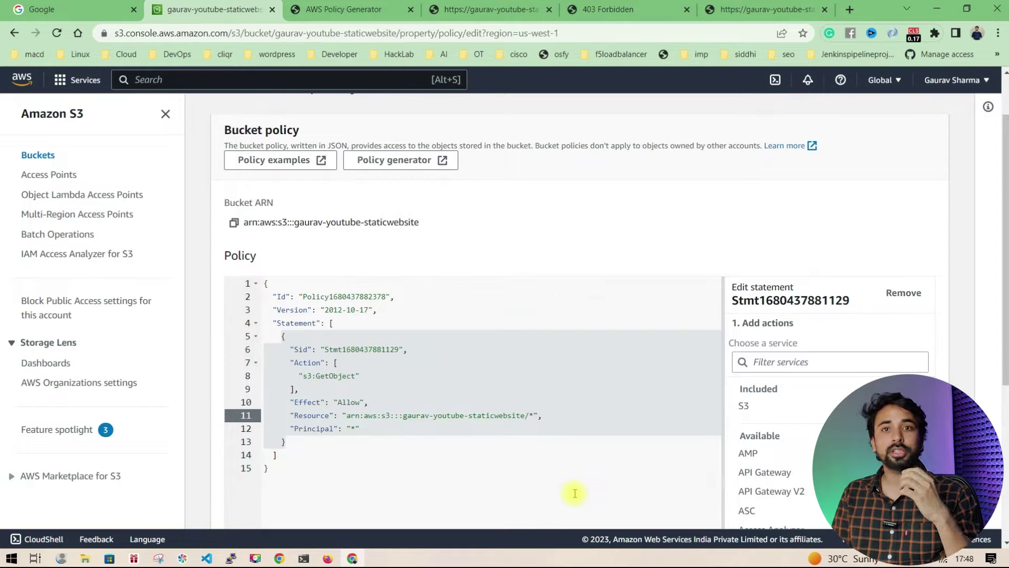
scroll(603, 452, down, 5)
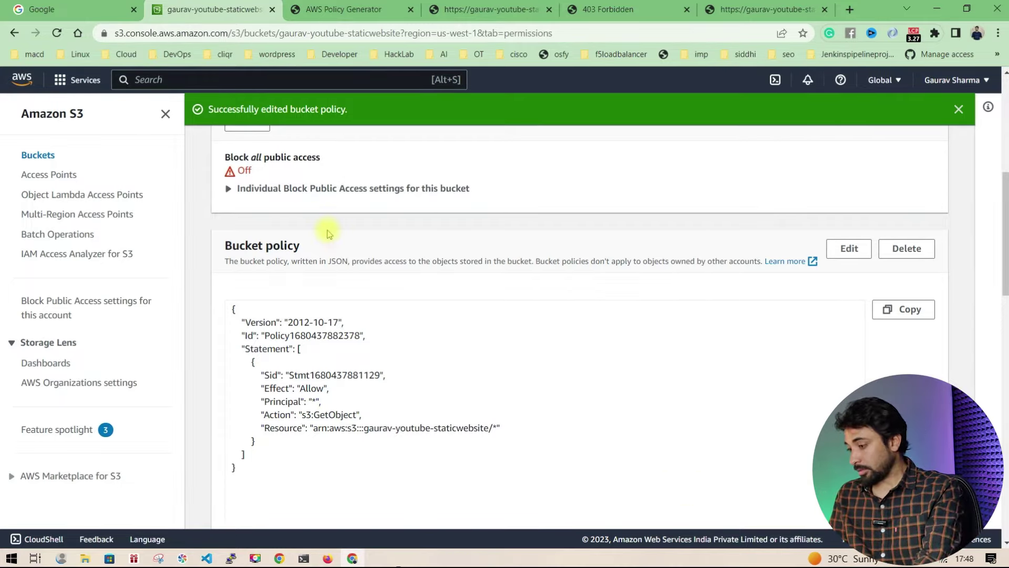
scroll(327, 232, down, 15)
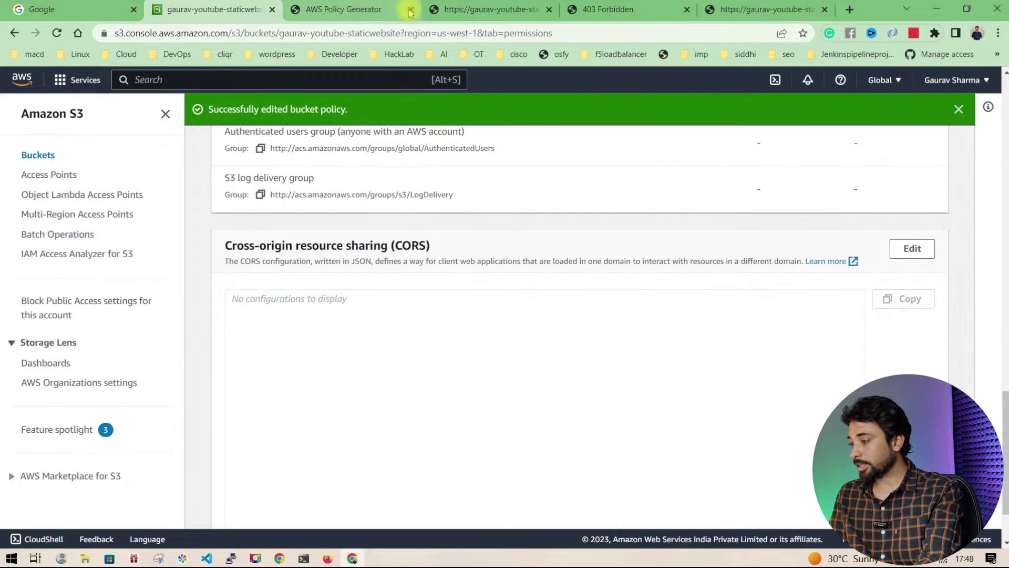
Close the AWS Policy Generator and two unneeded website tabs, and reload the index.html object URL in the remaining one.
click(410, 10)
click(410, 9)
click(410, 9)
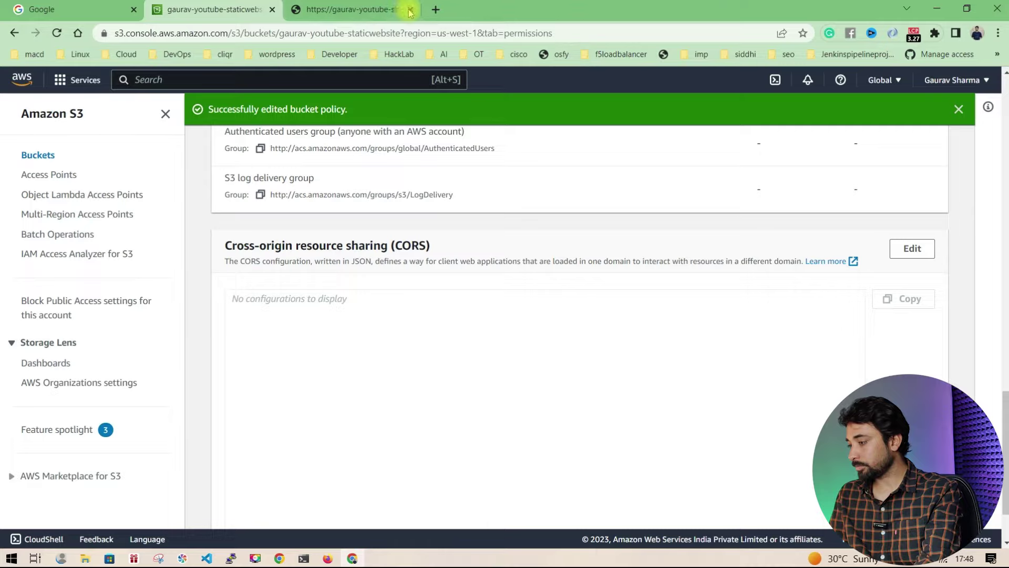
click(356, 13)
drag(410, 33, 107, 33)
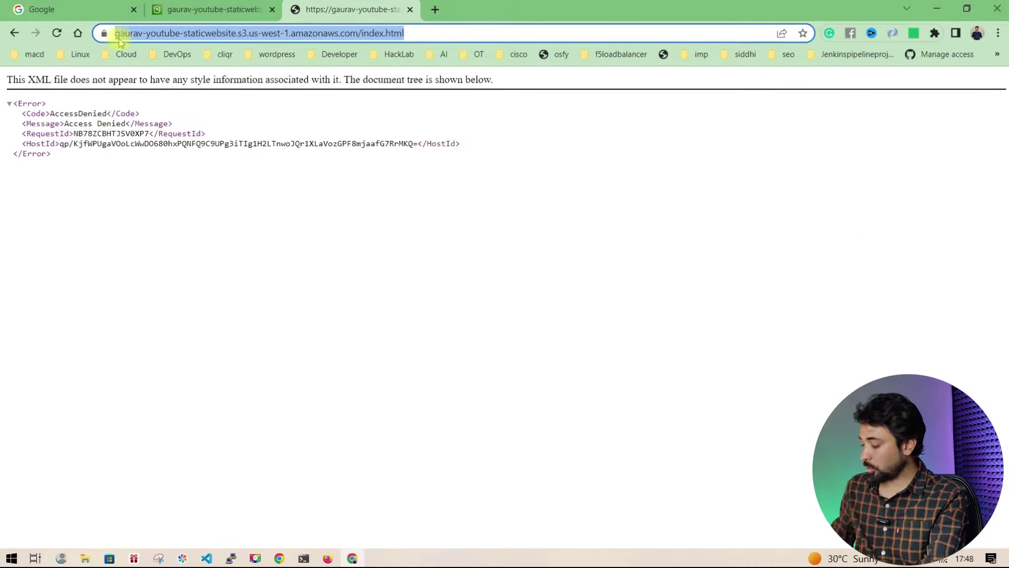
click(57, 33)
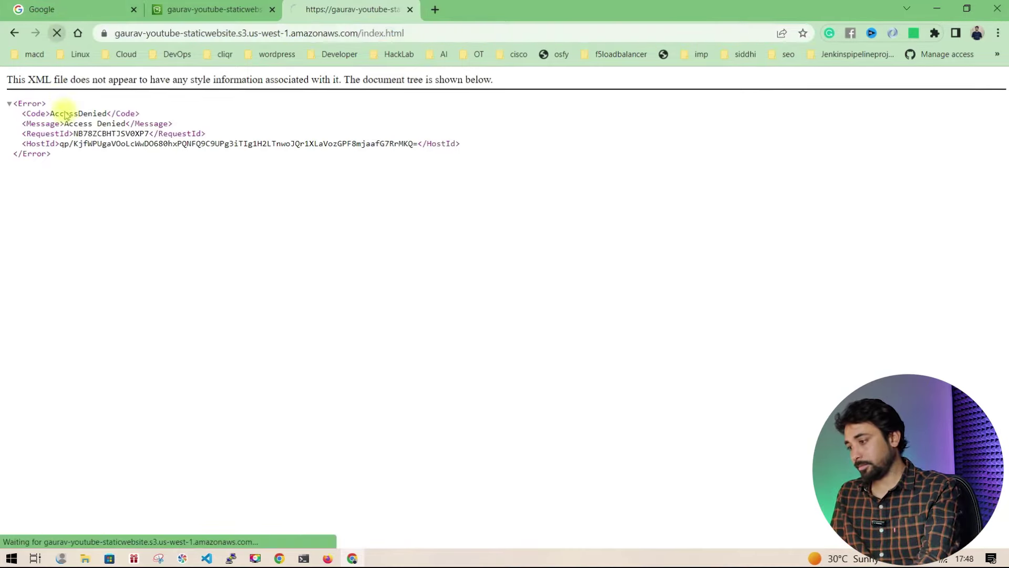
Test the bucket's object URL without index.html, and load the full index.html address again.
drag(363, 33, 436, 33)
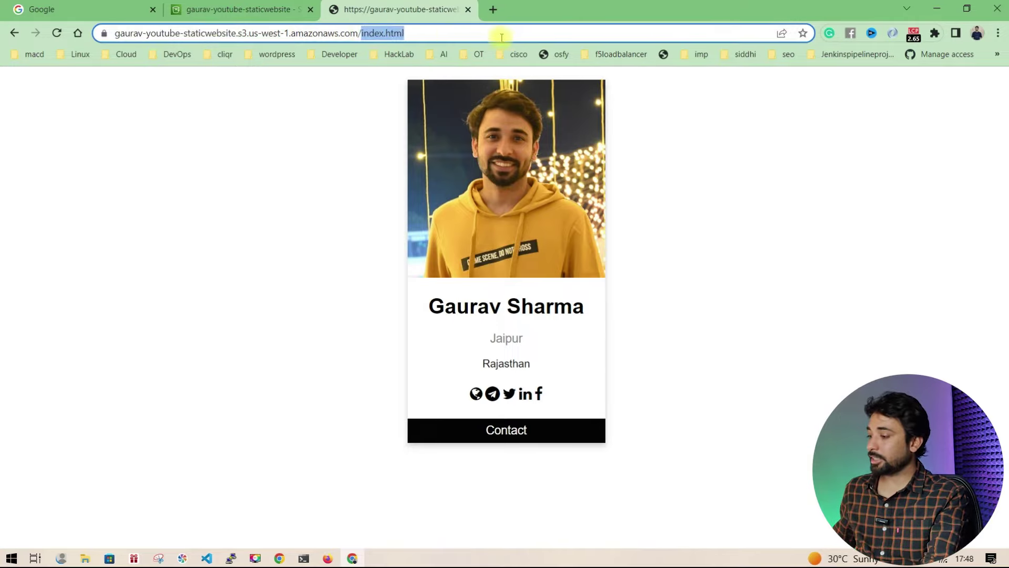
key(BackSpace)
key(Return)
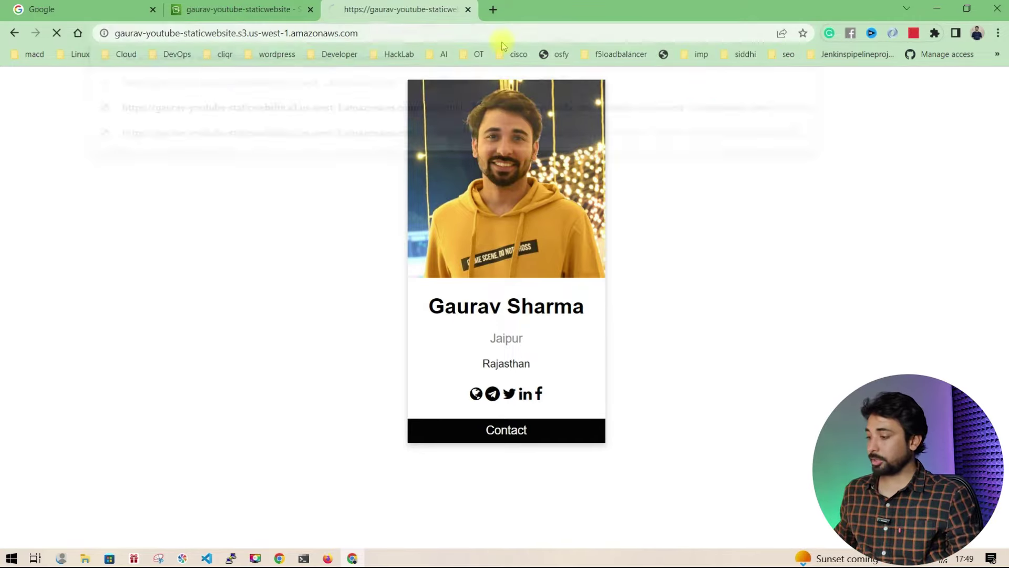
click(464, 34)
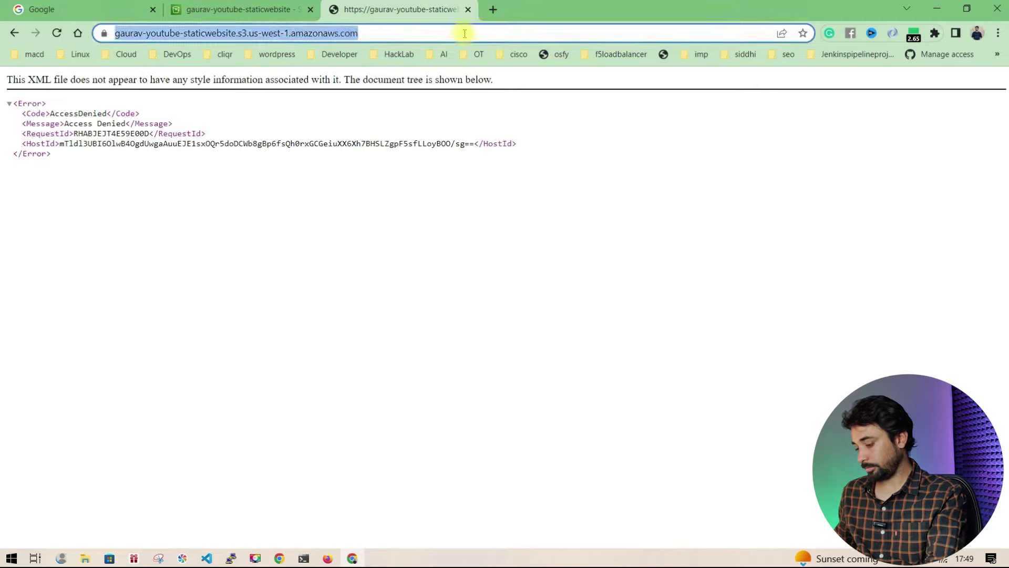
key(ctrl+v)
key(Return)
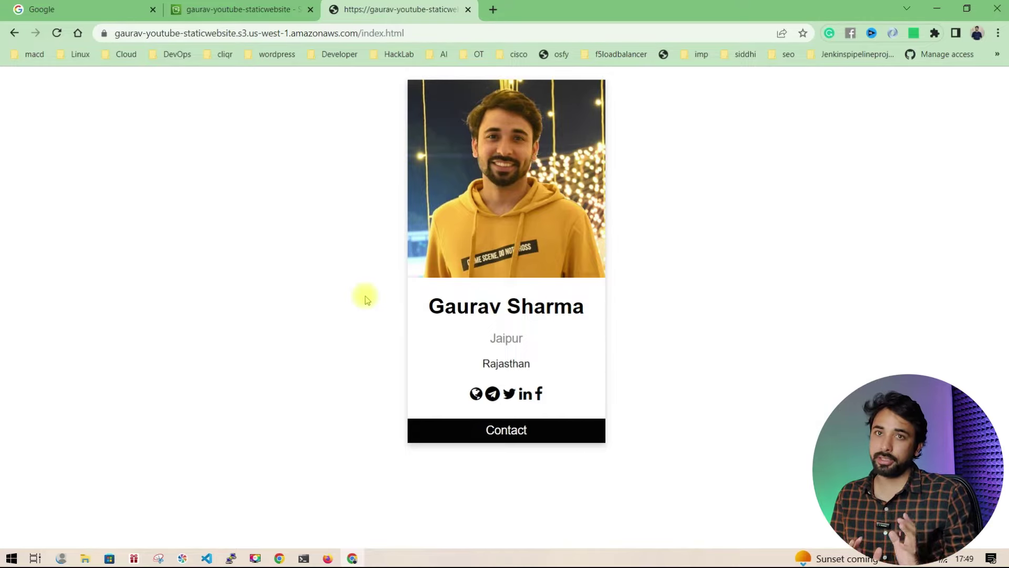
Copy the bucket website endpoint from the static website hosting properties in the S3 console.
click(253, 10)
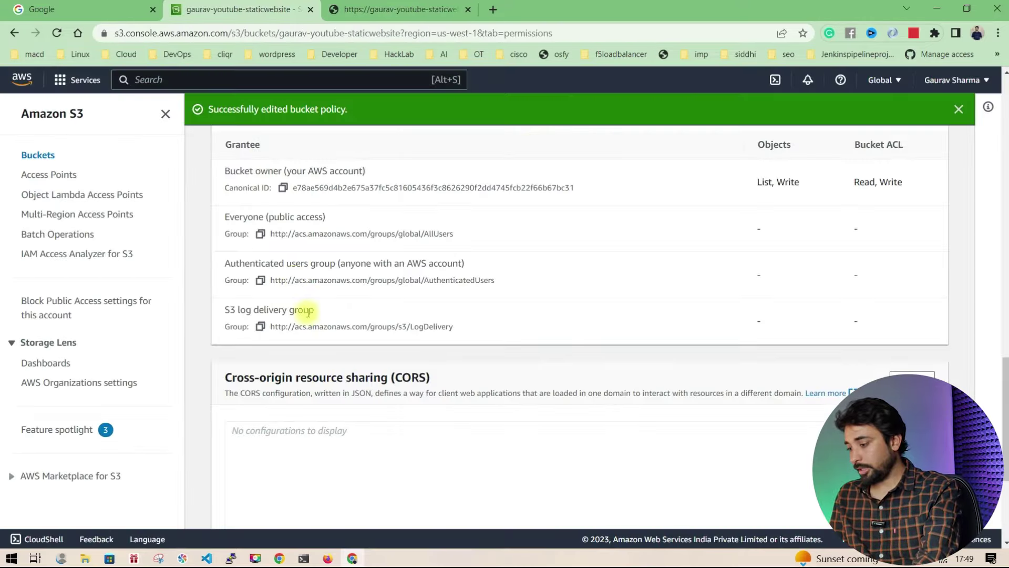
scroll(307, 315, down, 4)
scroll(308, 317, up, 8)
scroll(301, 319, up, 10)
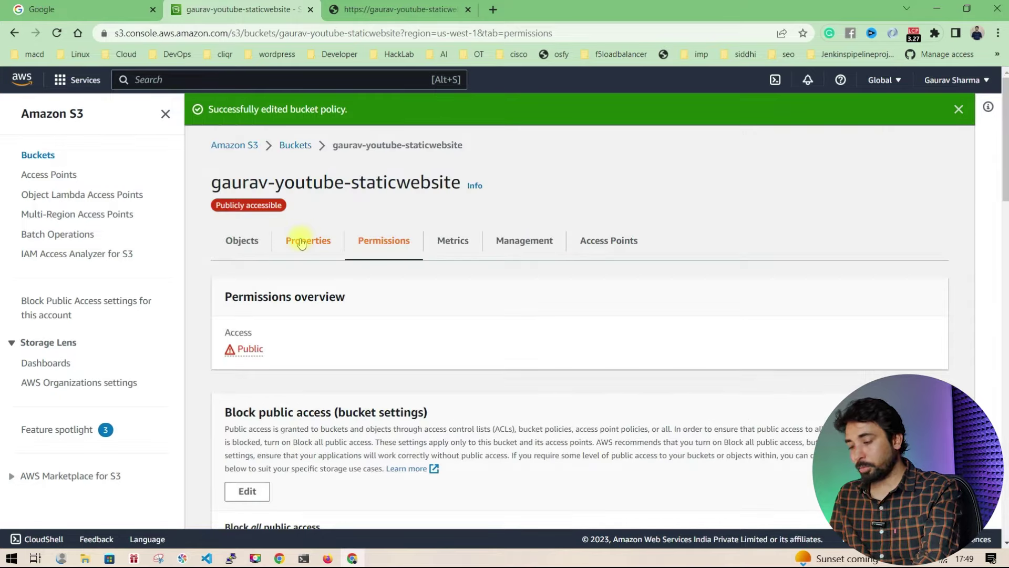
click(301, 244)
scroll(342, 317, down, 15)
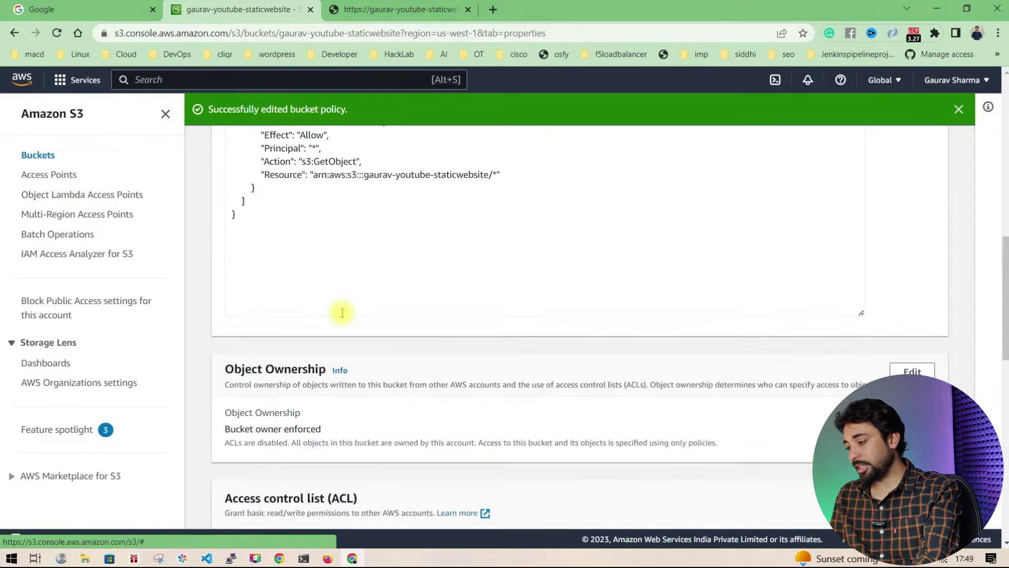
scroll(329, 382, down, 3)
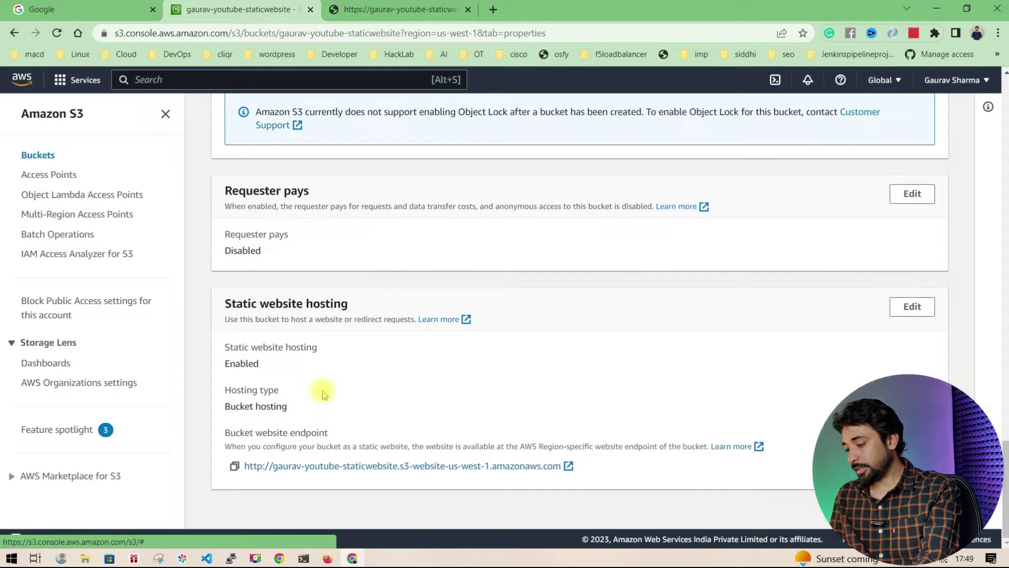
click(235, 466)
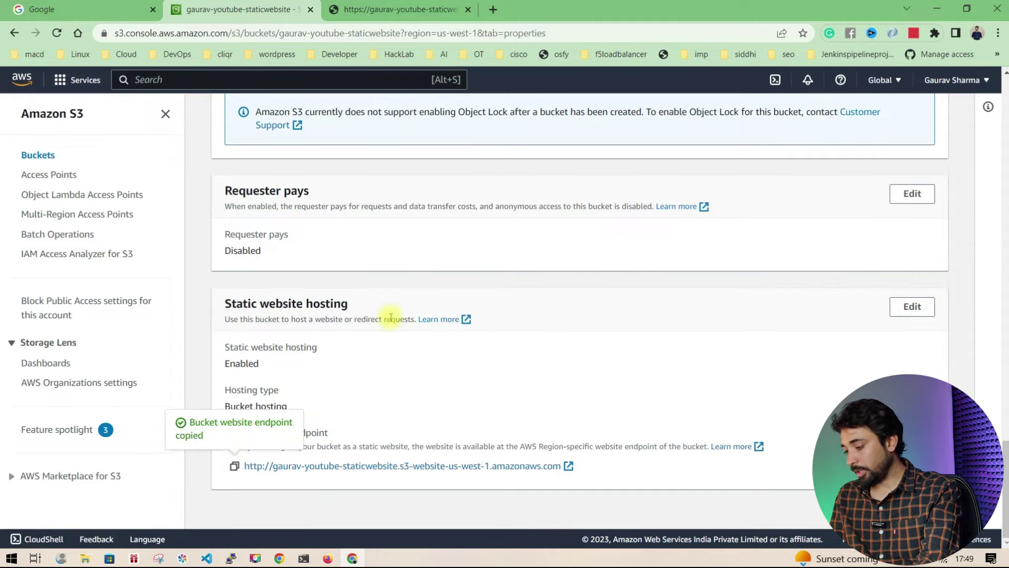
Load the copied bucket website endpoint in the website tab and select its address.
click(399, 9)
key(ctrl+l)
key(ctrl+v)
key(Return)
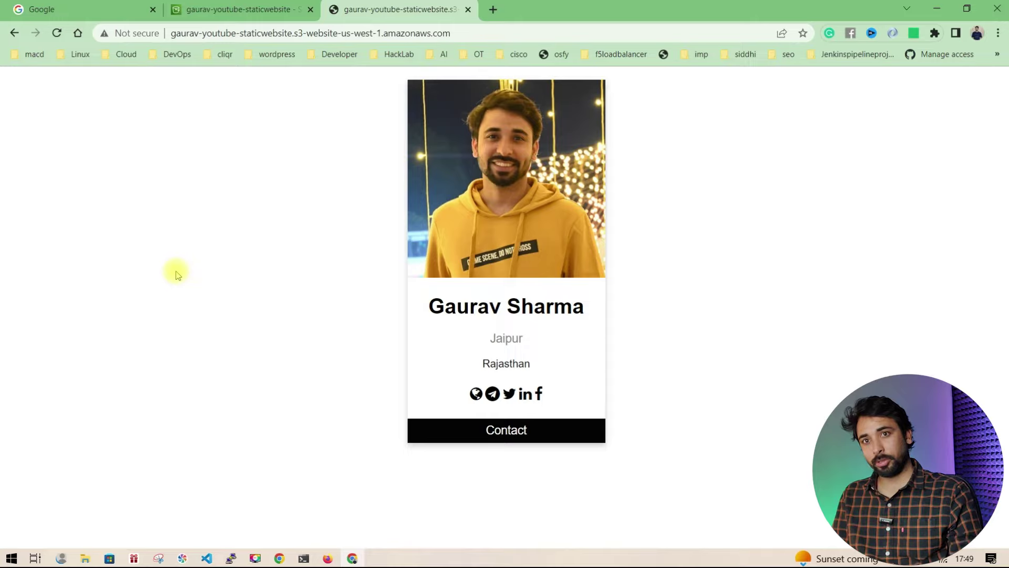
click(436, 33)
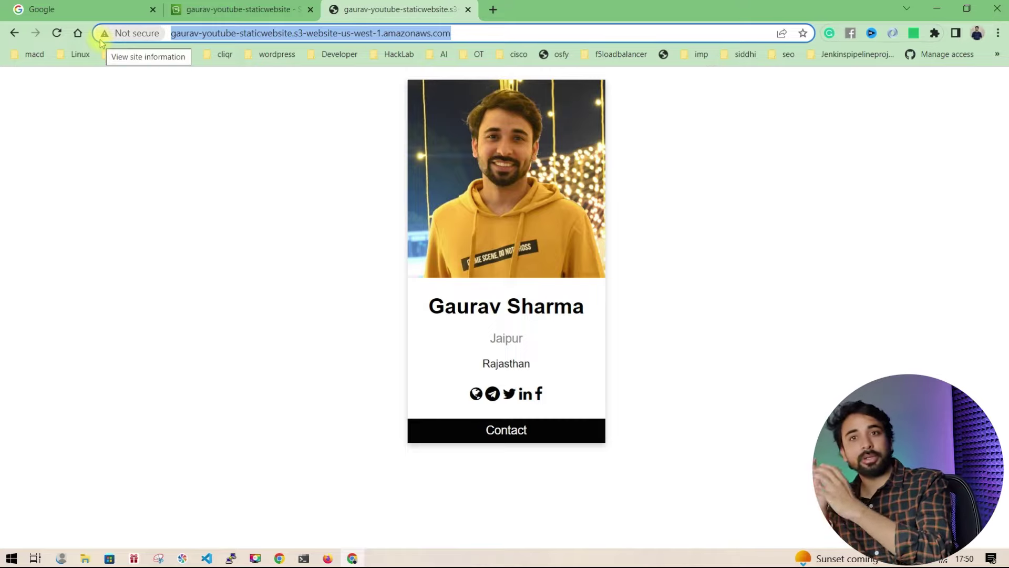
Open the bucket's static website hosting settings for editing and examine the index document setting.
click(271, 10)
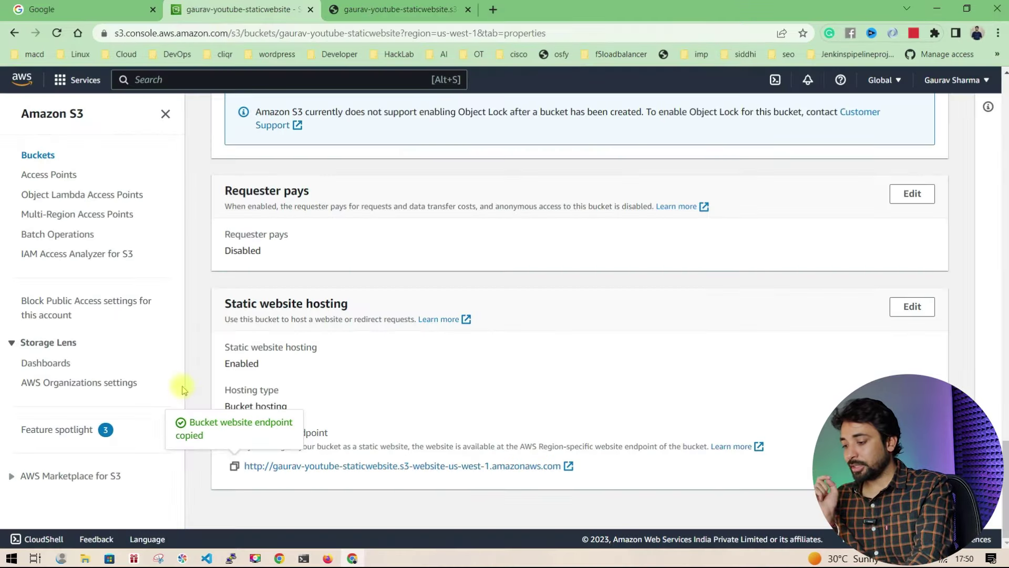
click(917, 309)
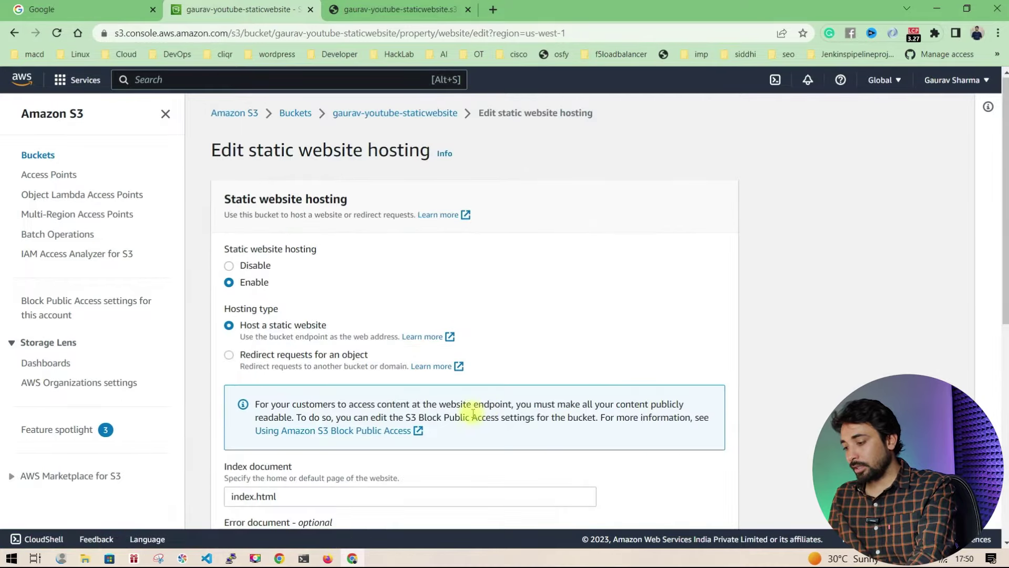
scroll(442, 410, down, 1)
drag(310, 401, 206, 404)
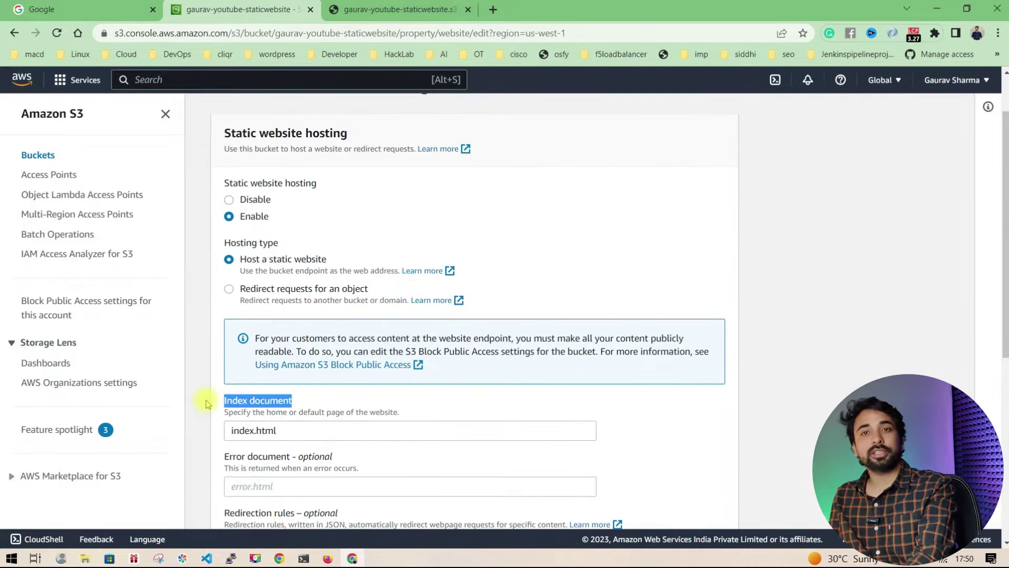
Append /index.html to the bucket website endpoint address and load the page.
click(373, 9)
click(465, 34)
drag(466, 37, 141, 34)
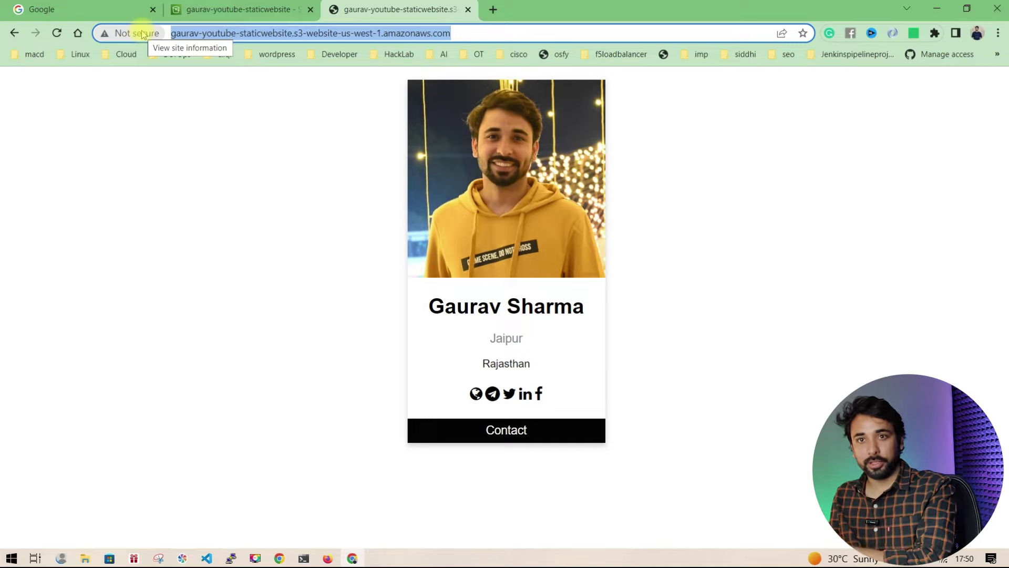
key(Right)
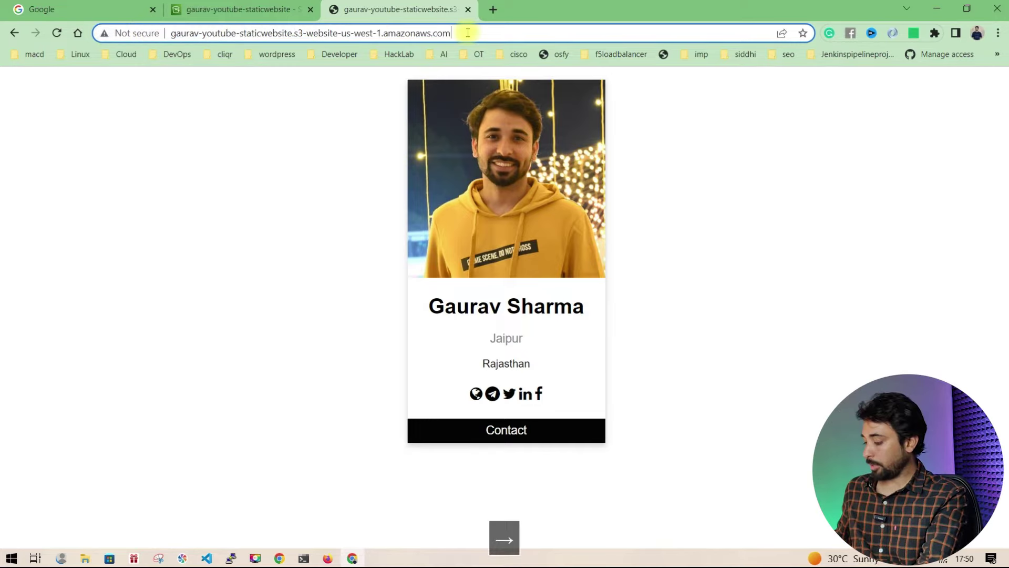
text(/index.html)
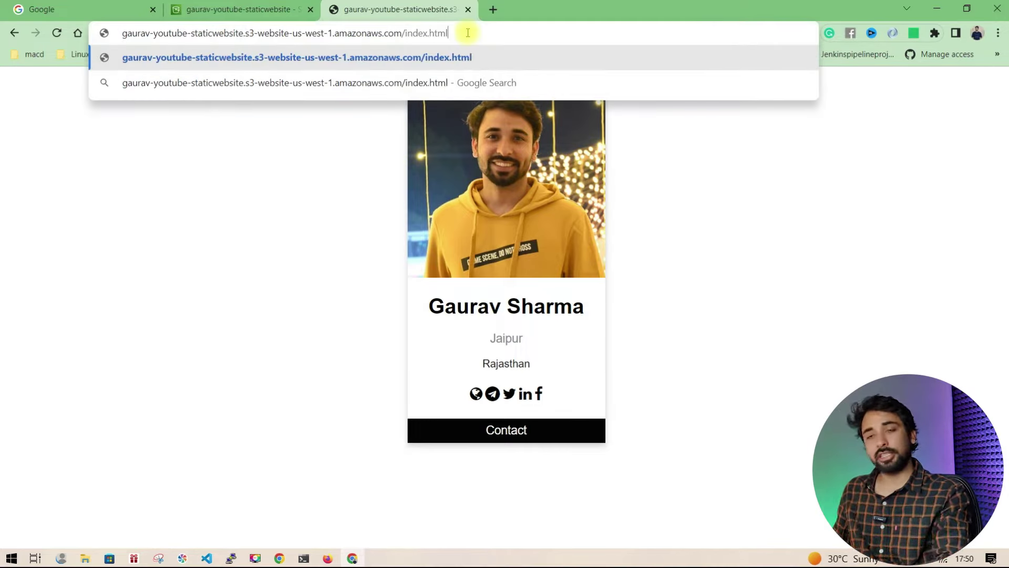
key(Return)
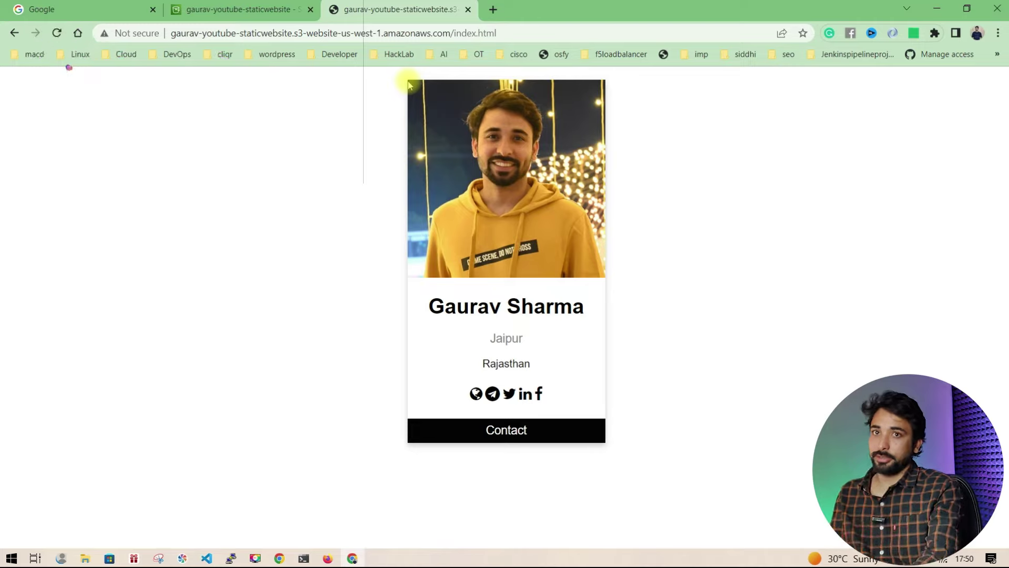
Replace index.html in the website address with the name of a nonexistent HTML page and load it.
drag(456, 33, 862, 29)
key(BackSpace)
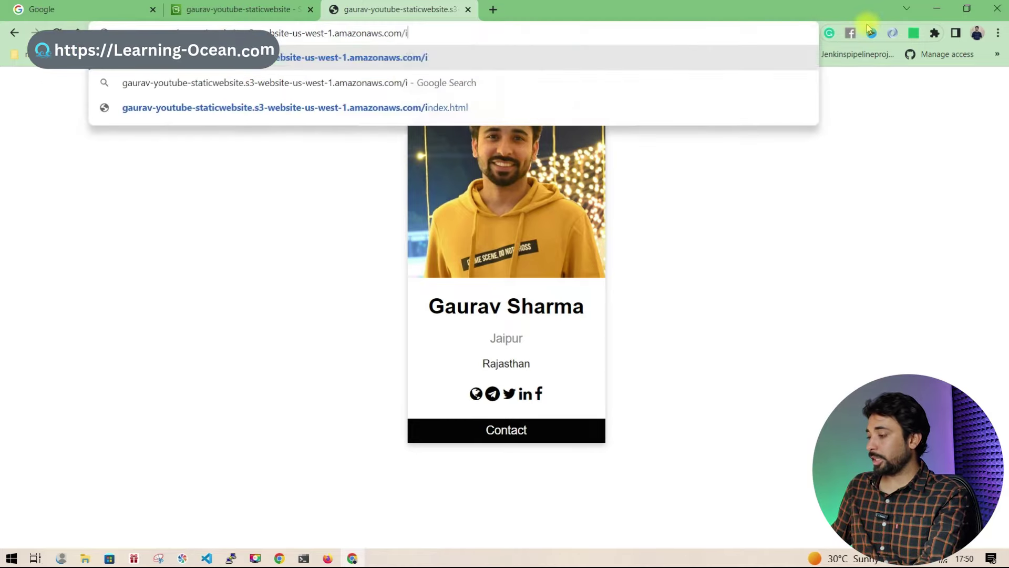
key(BackSpace)
text(gaurav.ht)
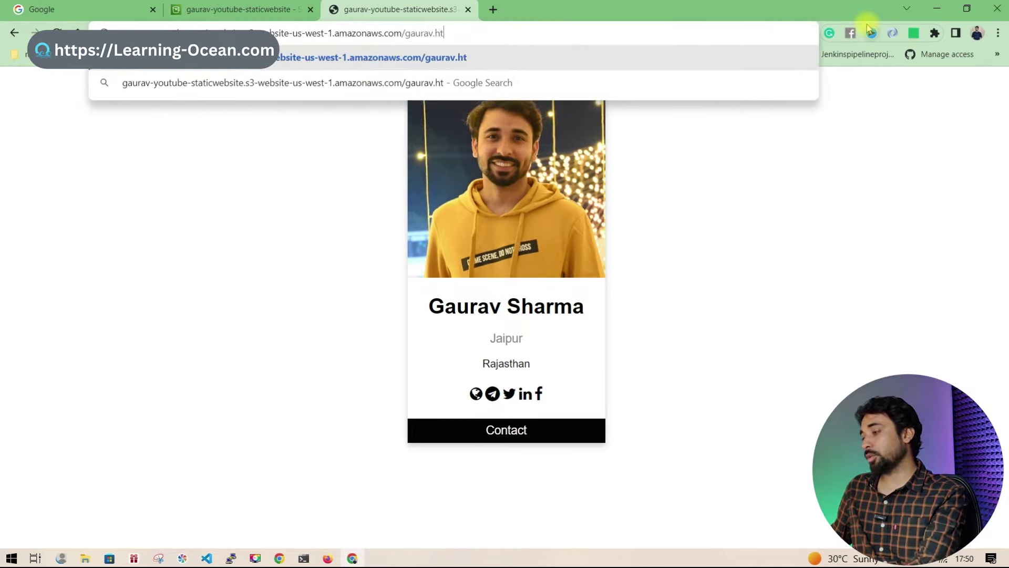
text(ml)
key(Return)
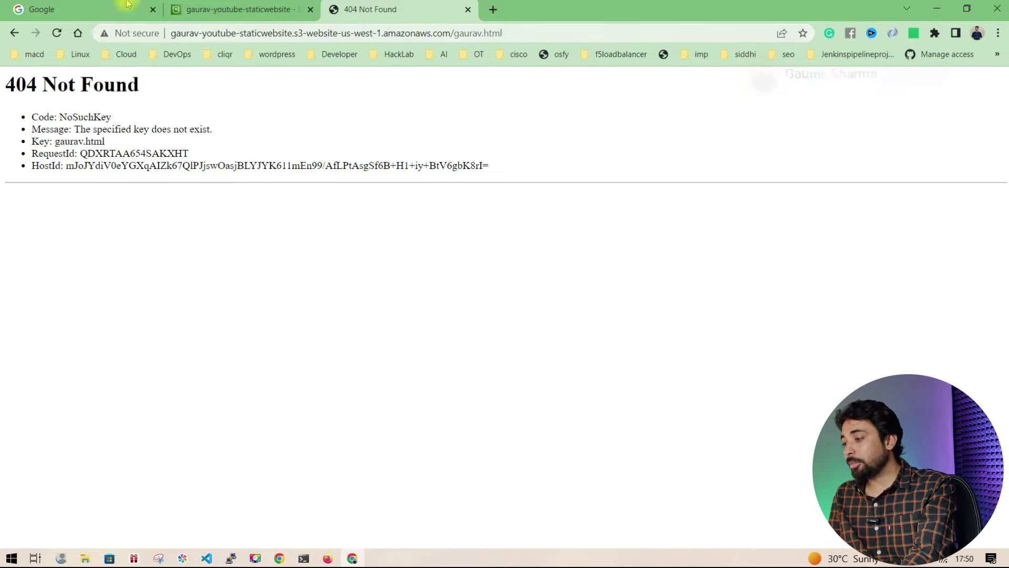
click(455, 32)
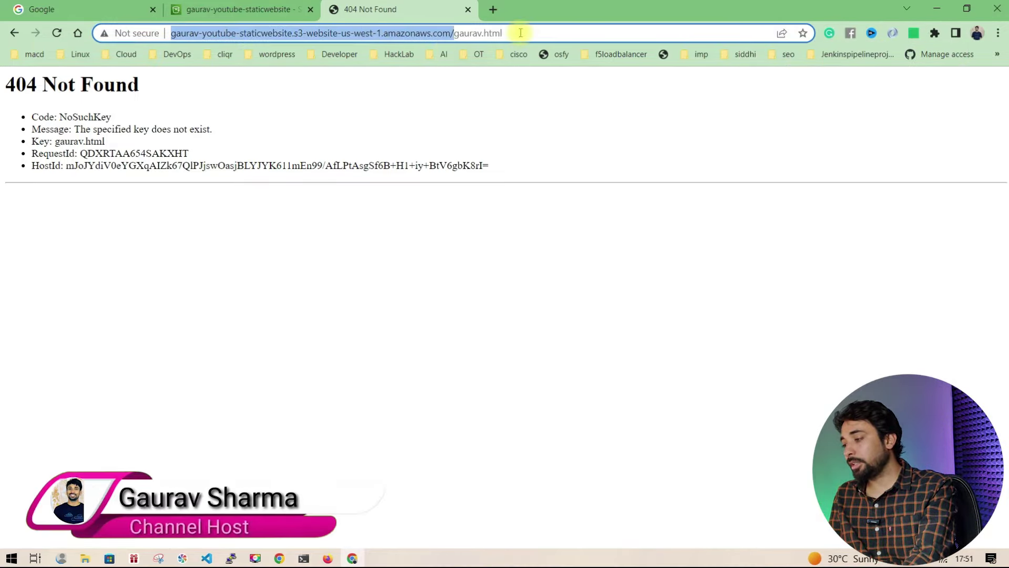
double_click(467, 33)
Check which objects the static website bucket contains in the S3 console, and return to the website's error page.
click(247, 9)
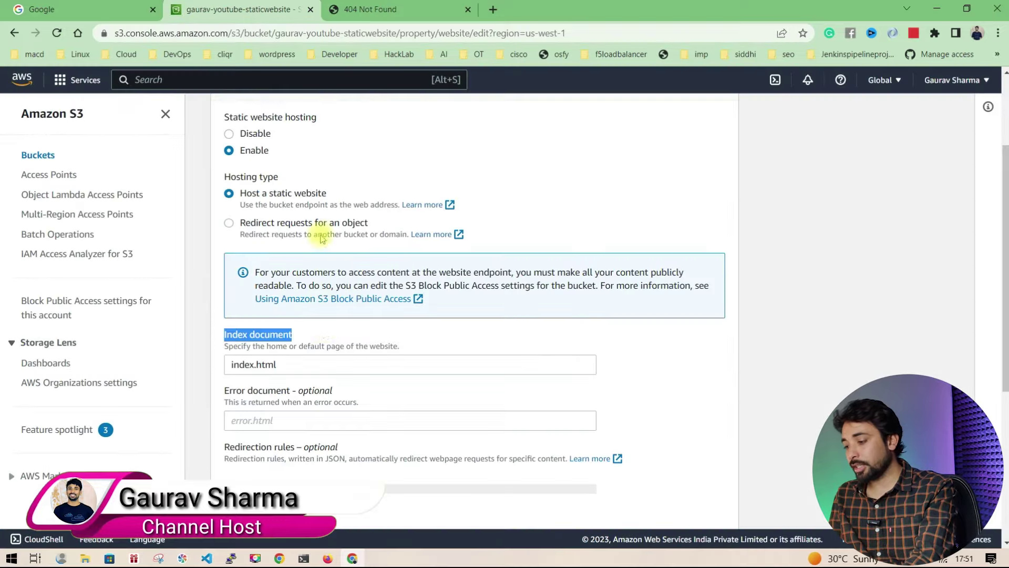
scroll(315, 236, up, 3)
click(293, 114)
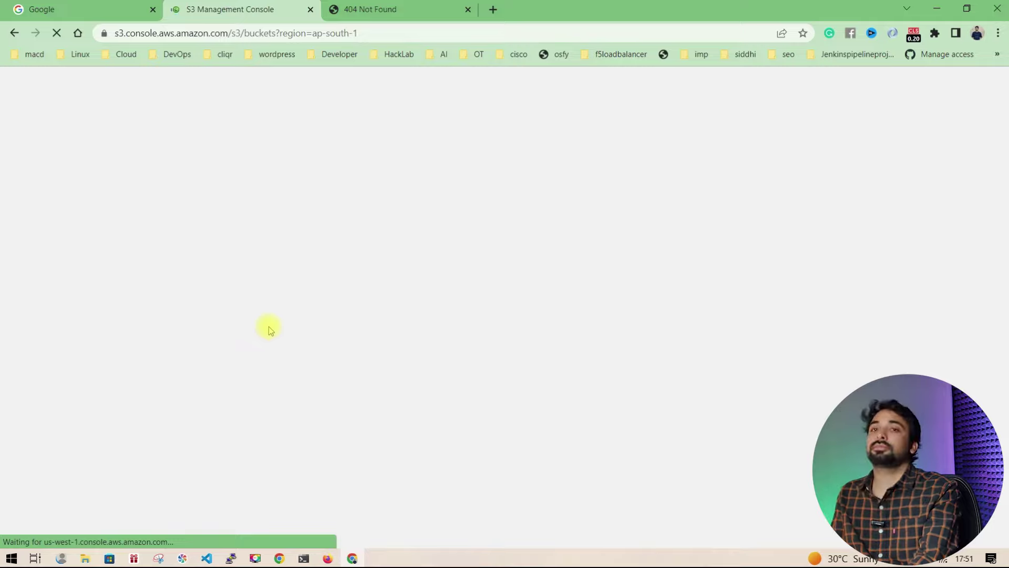
click(307, 324)
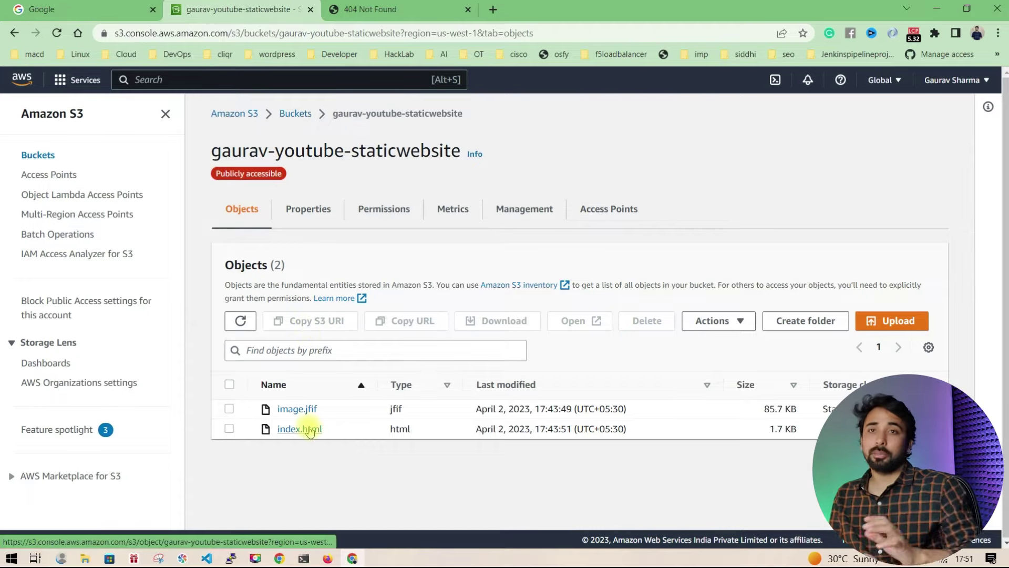
click(370, 9)
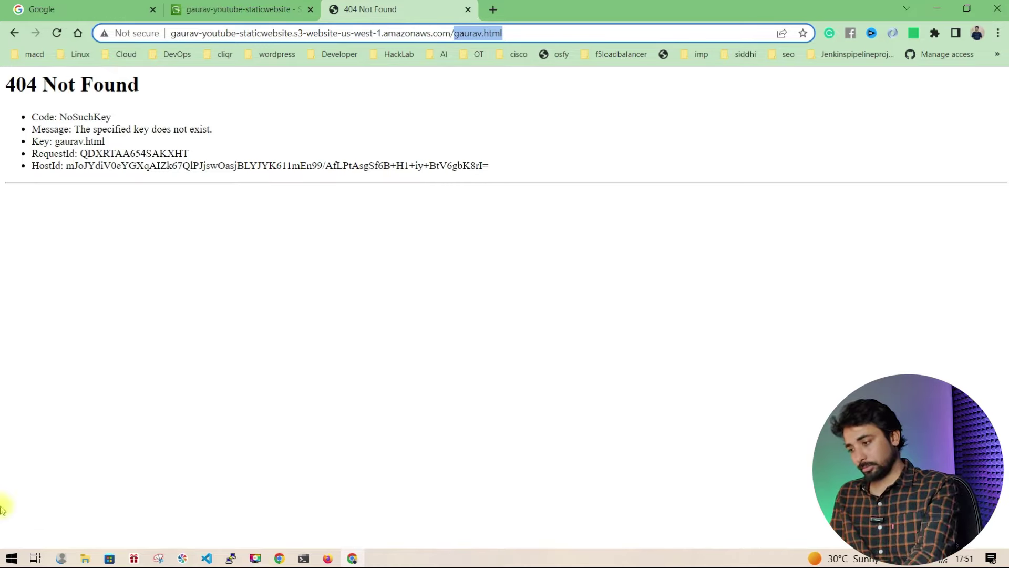
click(264, 284)
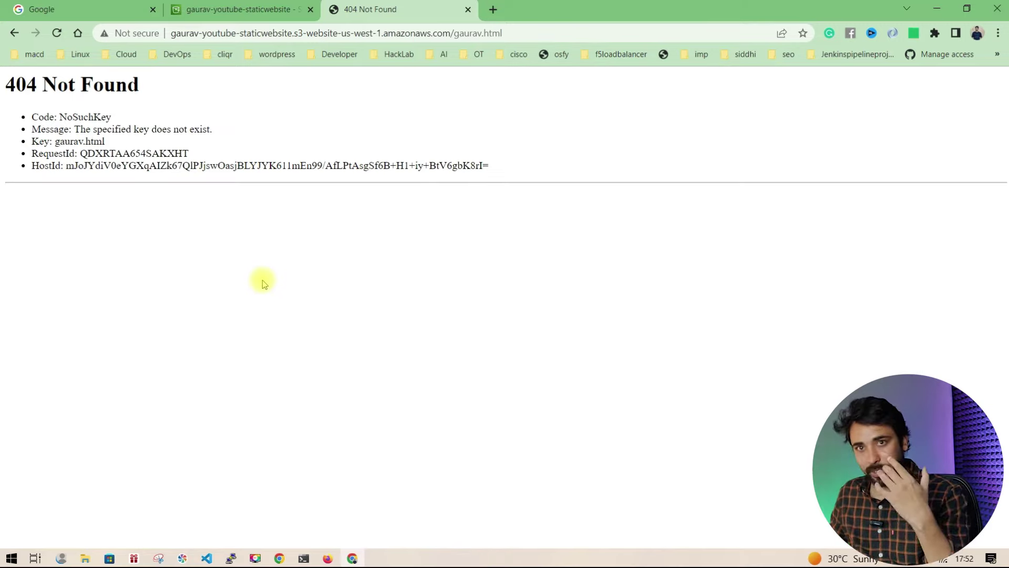
Open the local static-website folder in Visual Studio Code.
click(218, 522)
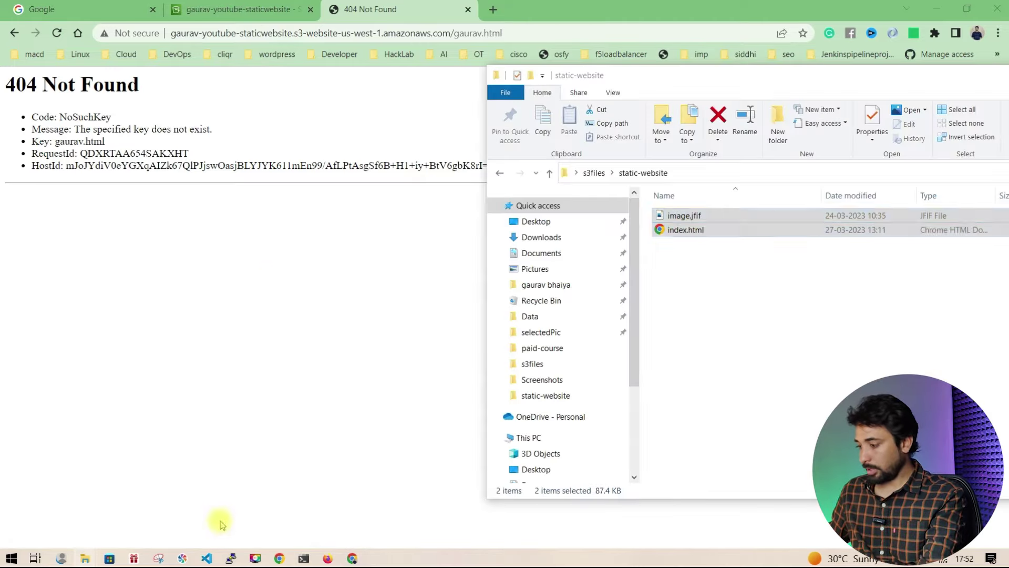
right_click(720, 293)
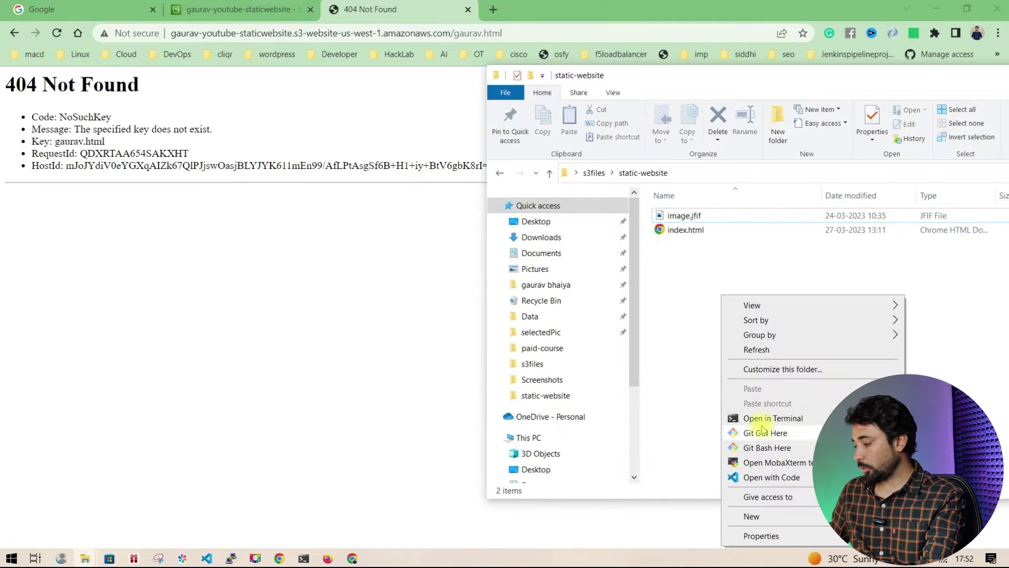
click(762, 477)
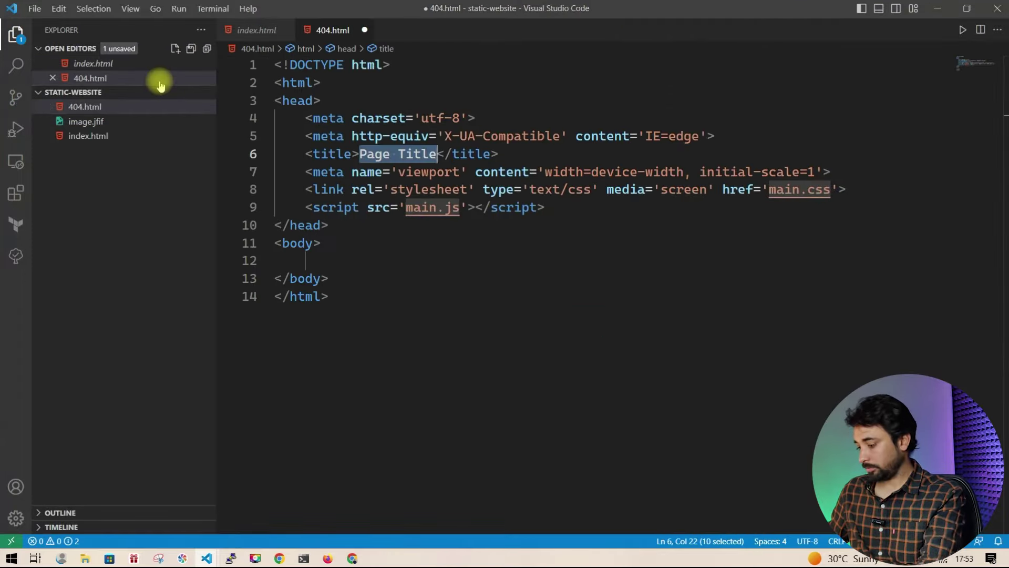
Set the title of 404.html to "404 Page not found" and add <h1 aligh="center"> Page not Found </h1> to its body.
text(404 Page not found</title>)
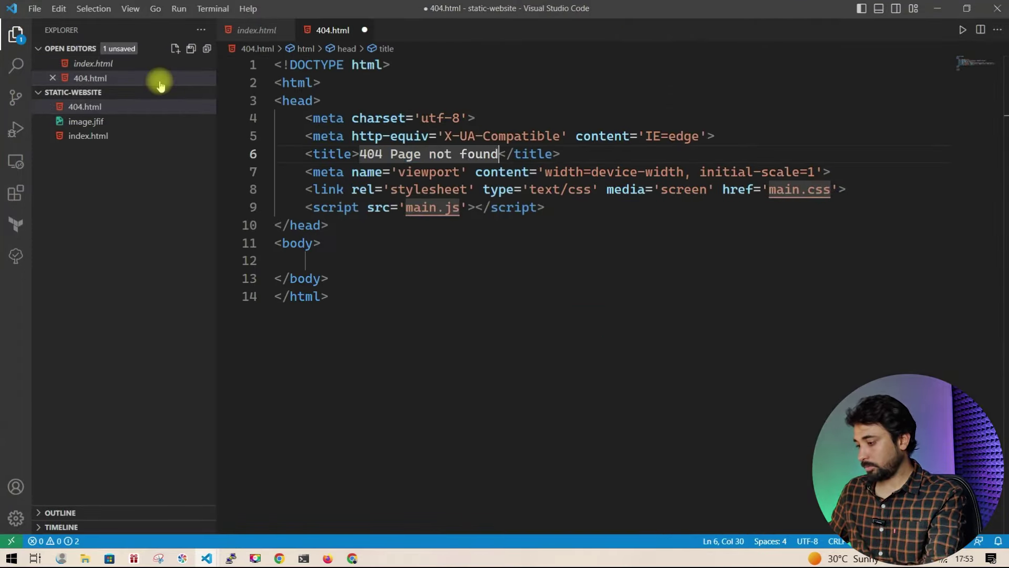
click(327, 260)
text(<h1 aligh="center"> Page not Found </h1>)
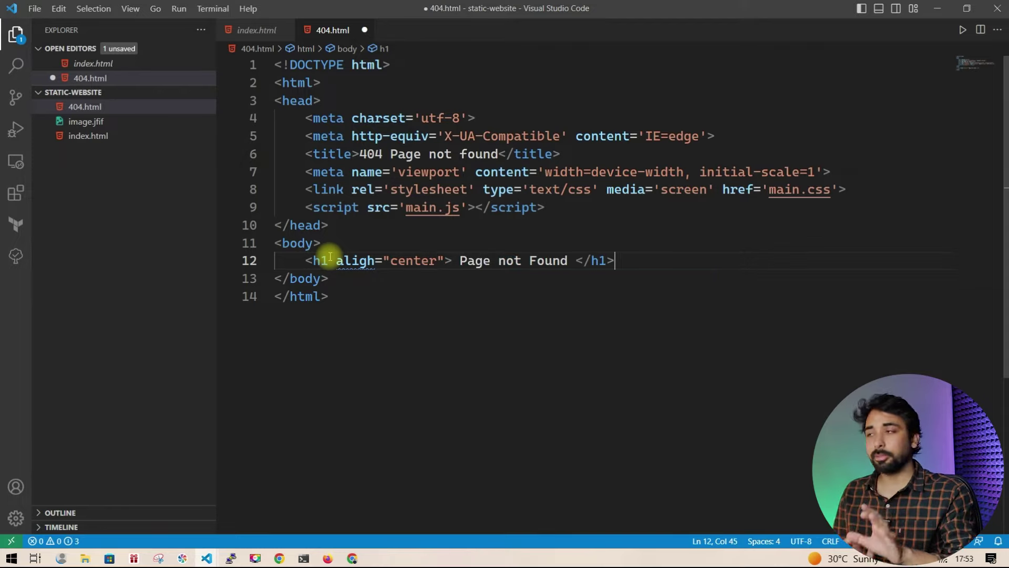
Replace the h1 text in 404.html with "This page is not available." and save the file.
double_click(562, 260)
drag(513, 258, 458, 259)
text(This page is not available)
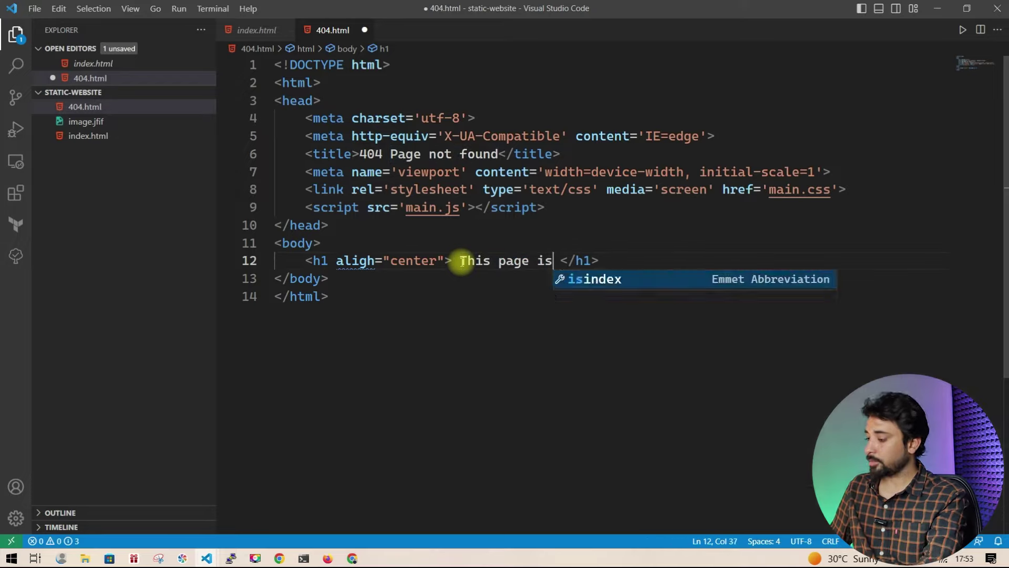
key(BackSpace)
text(.)
key(ctrl+s)
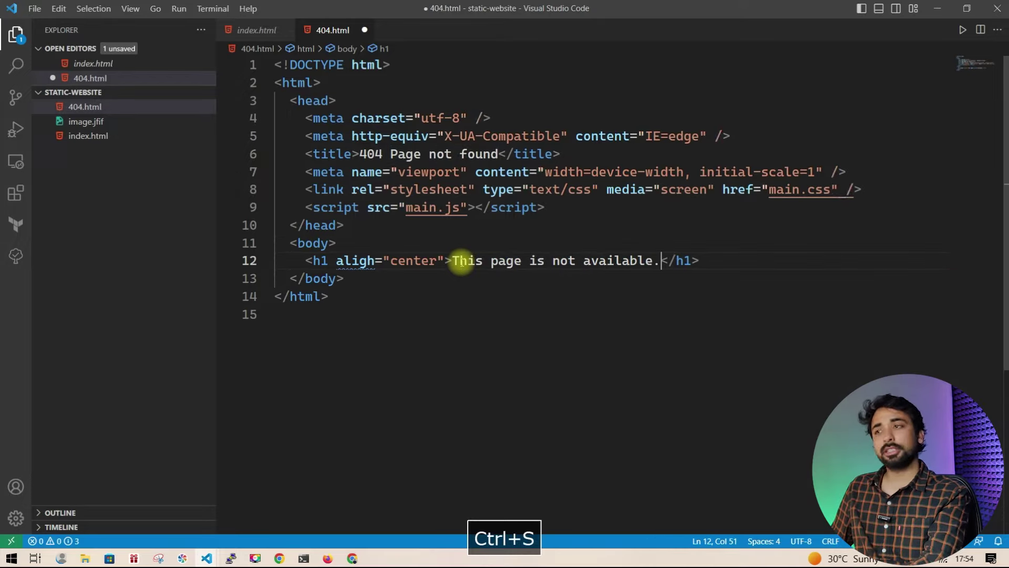
drag(376, 299, 120, 4)
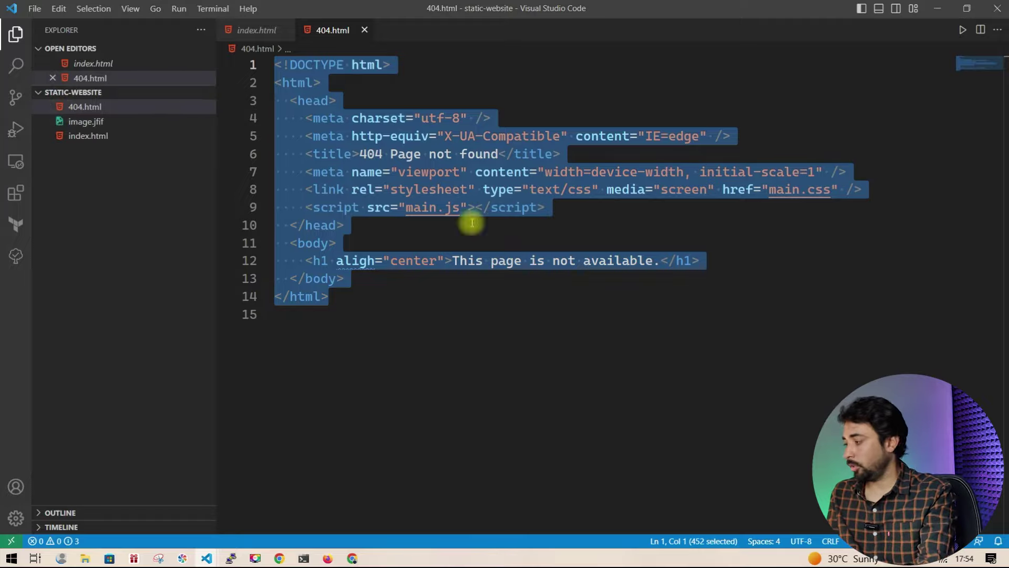
Switch to the S3 console in Chrome and upload 404.html from the local static-website folder to the website bucket.
click(206, 558)
mouse_move(237, 492)
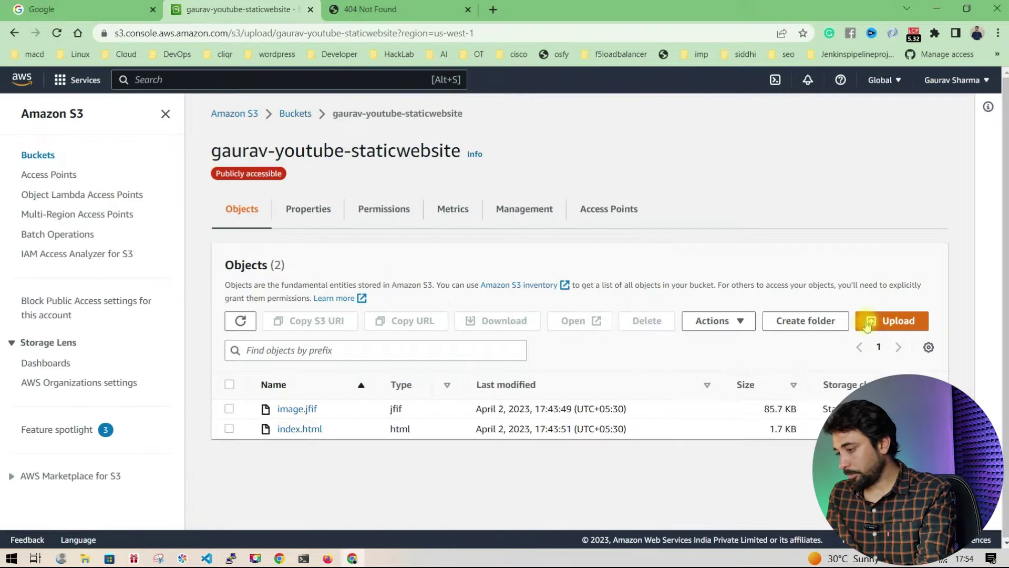
click(872, 322)
click(181, 524)
drag(677, 214, 234, 444)
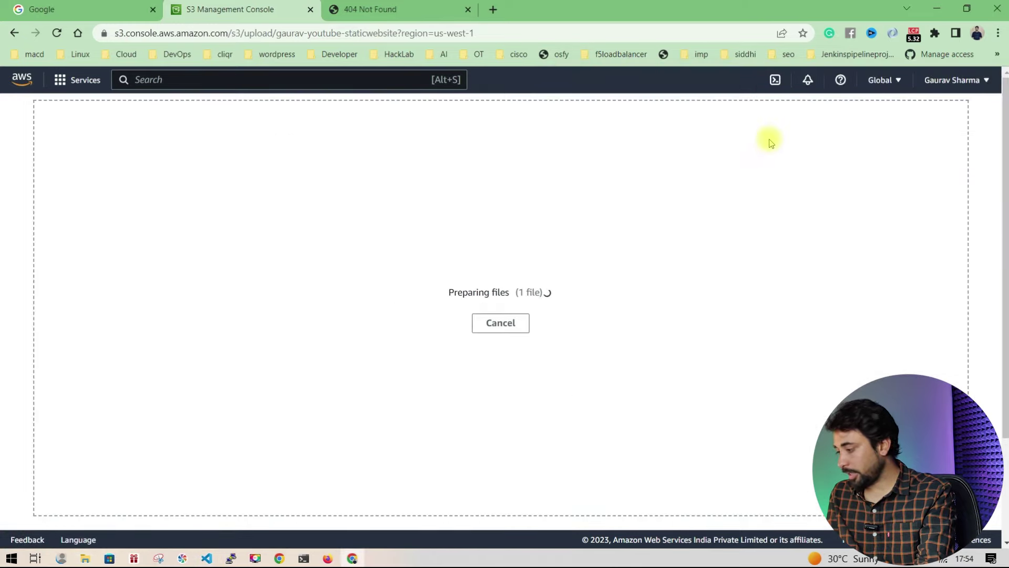
scroll(550, 421, down, 3)
click(544, 504)
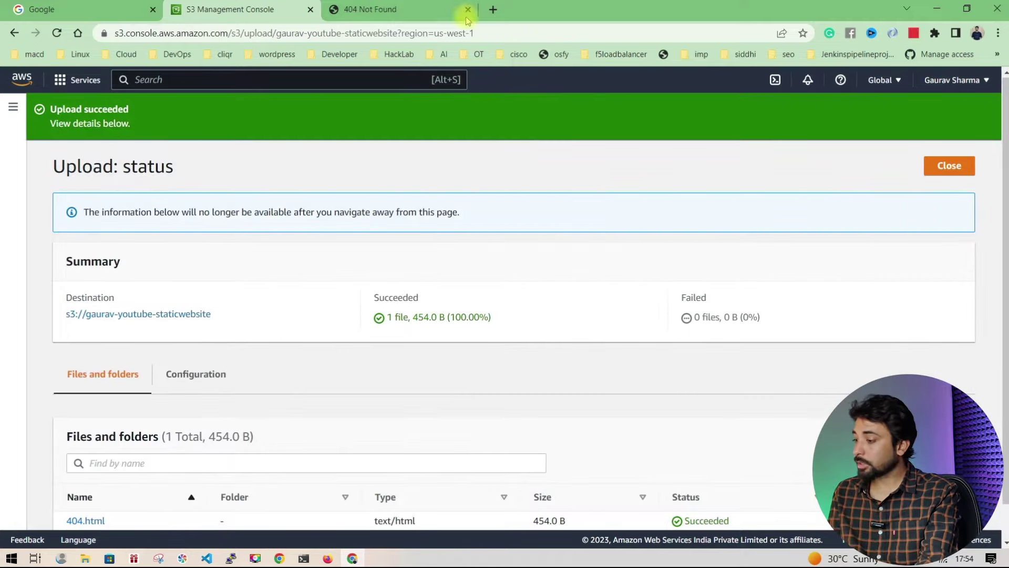
Replace the nonexistent page name in the website address with 404.html and load it.
click(394, 10)
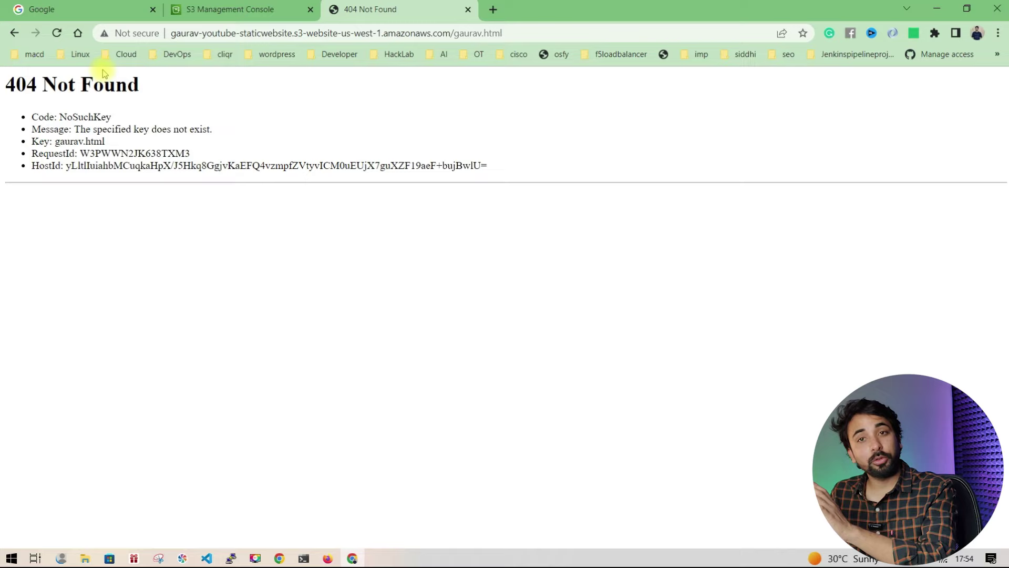
drag(455, 33, 649, 41)
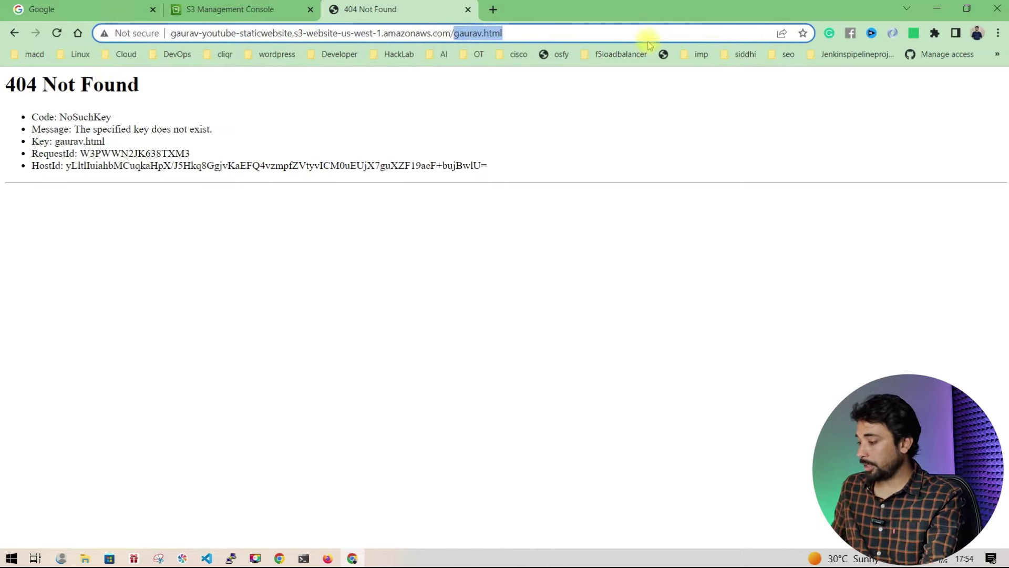
text(404.html)
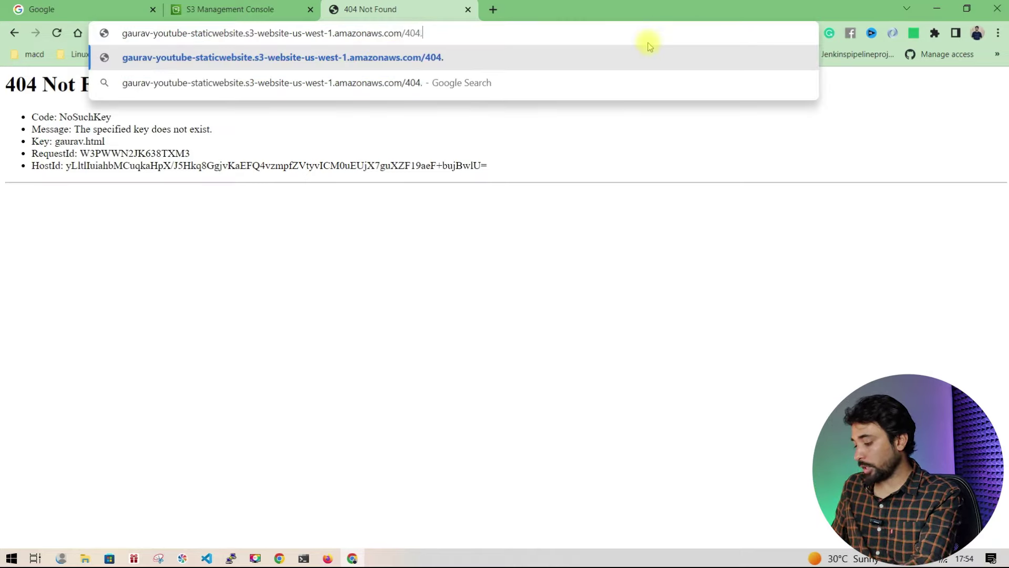
key(Return)
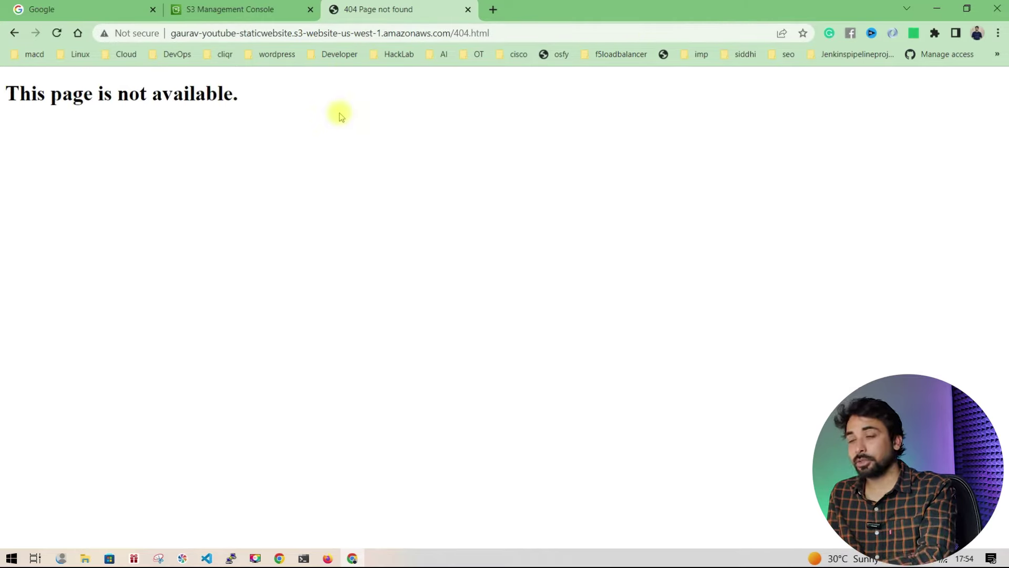
Return to Visual Studio Code, correct the misspelled h1 attribute in 404.html to align, and save the file.
click(206, 559)
drag(706, 101, 408, 67)
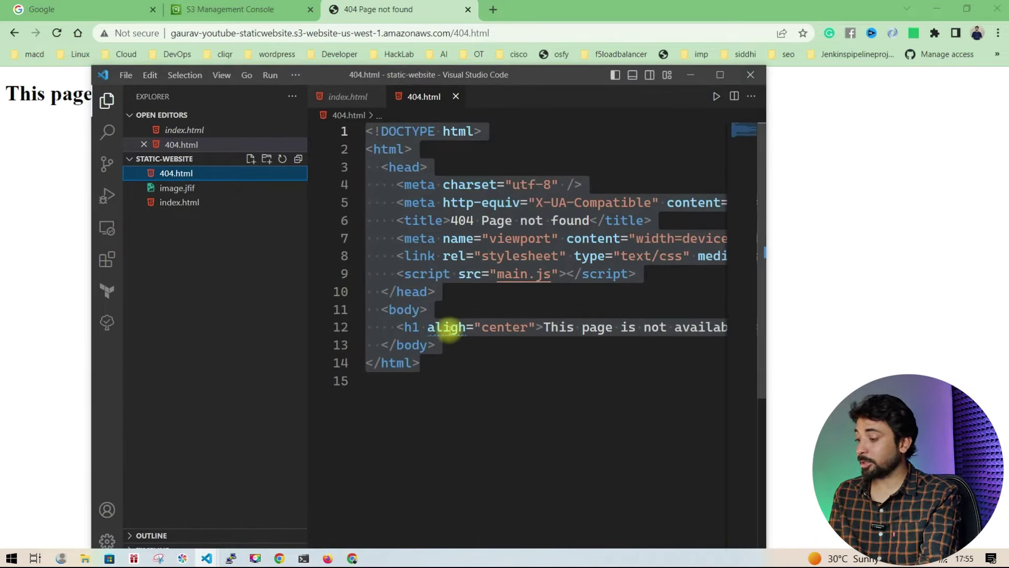
click(448, 331)
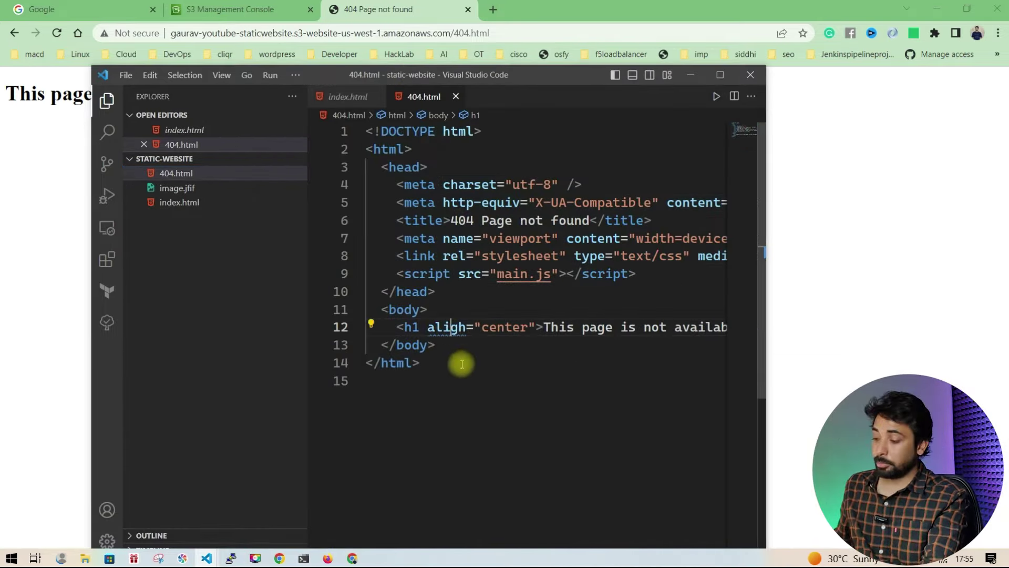
key(Right)
key(Left)
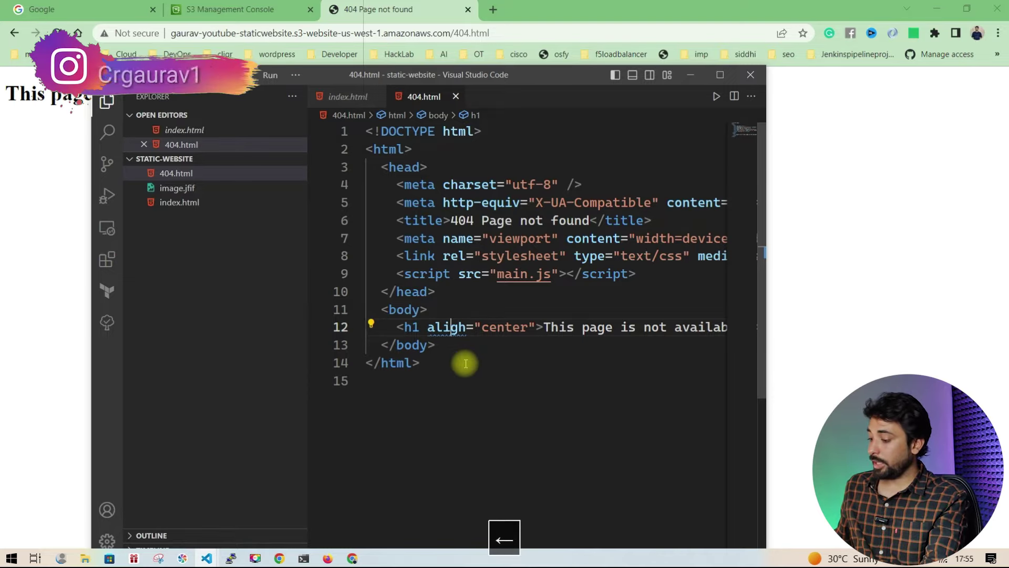
key(Right)
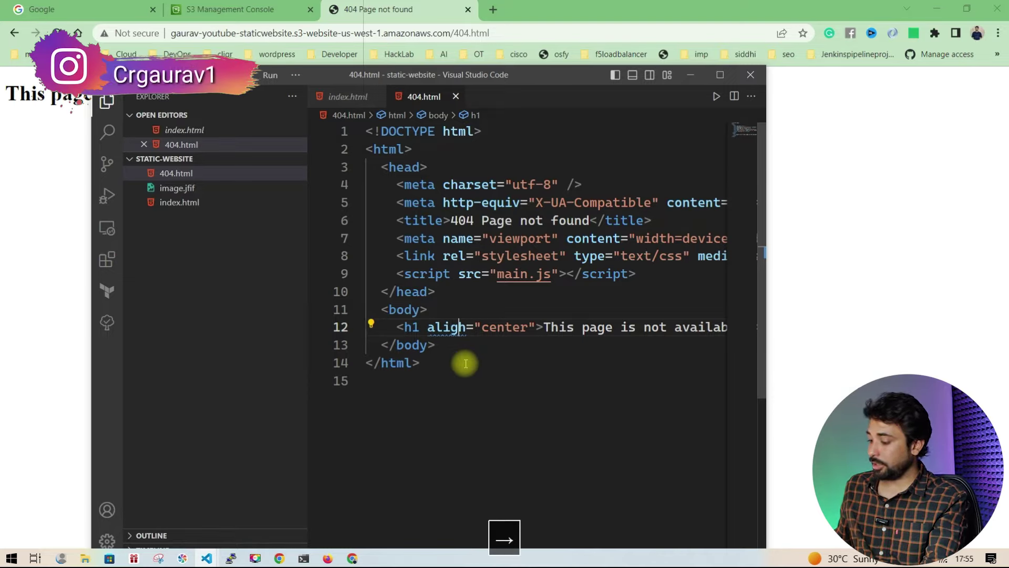
key(Delete)
text(n)
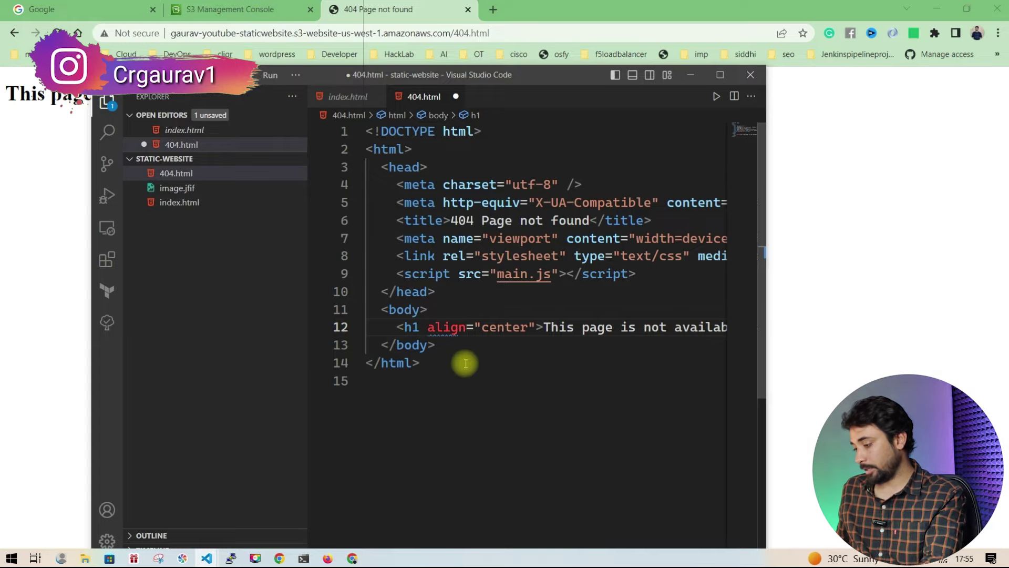
key(ctrl+s)
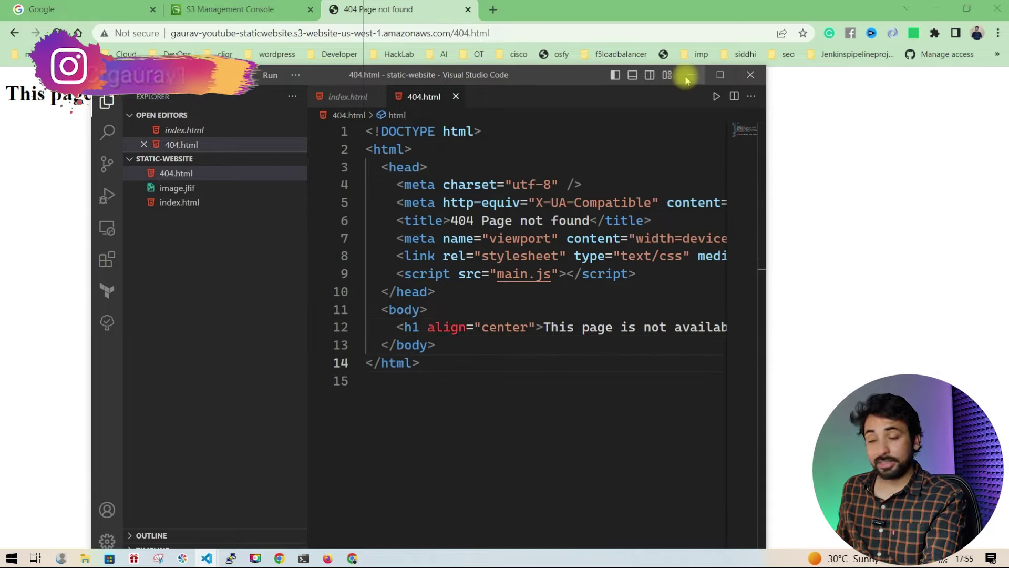
click(689, 76)
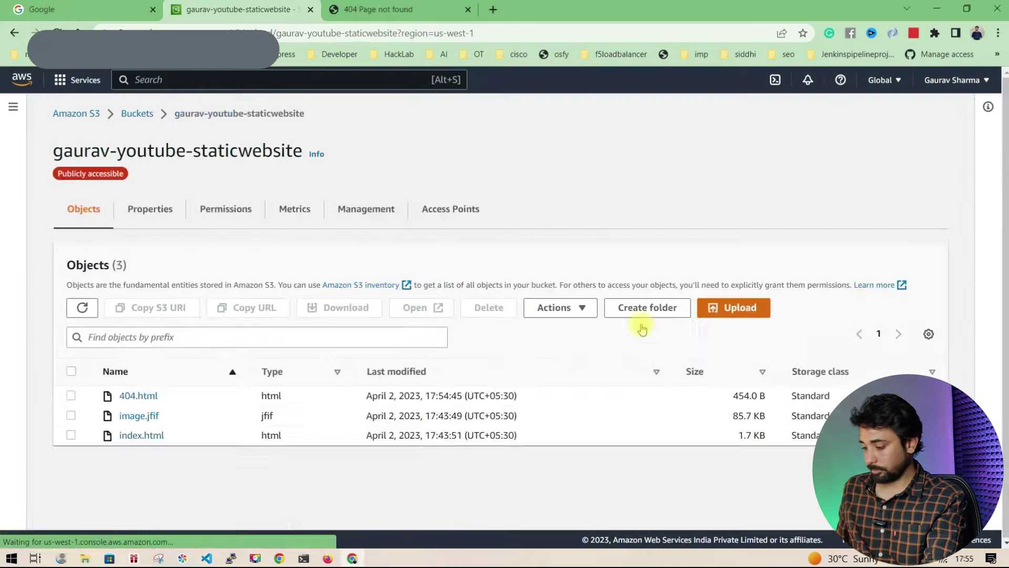
Upload the corrected 404.html from the static-website folder to the S3 bucket again.
mouse_move(85, 558)
click(160, 522)
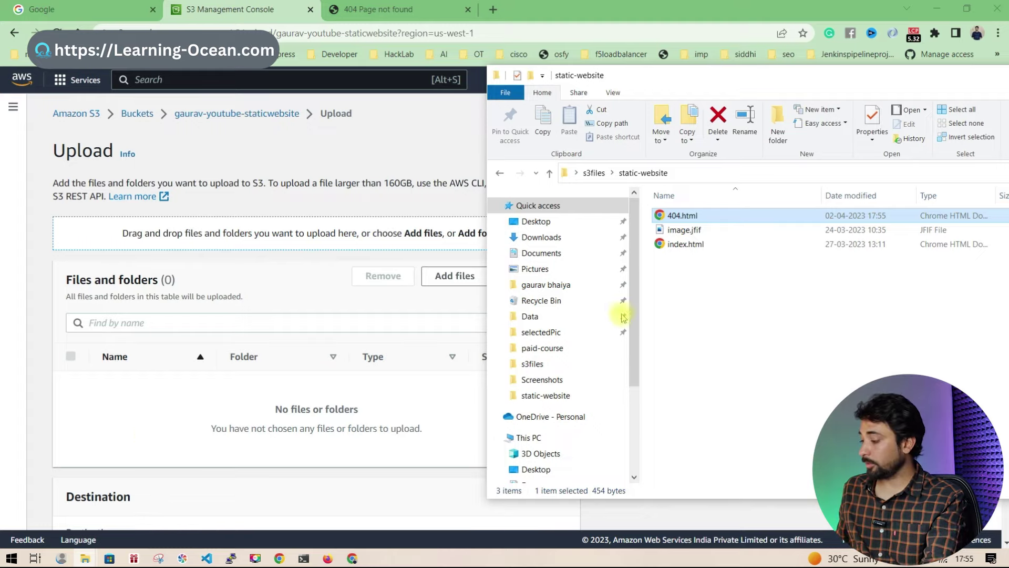
drag(682, 215, 292, 364)
scroll(292, 363, down, 3)
click(564, 512)
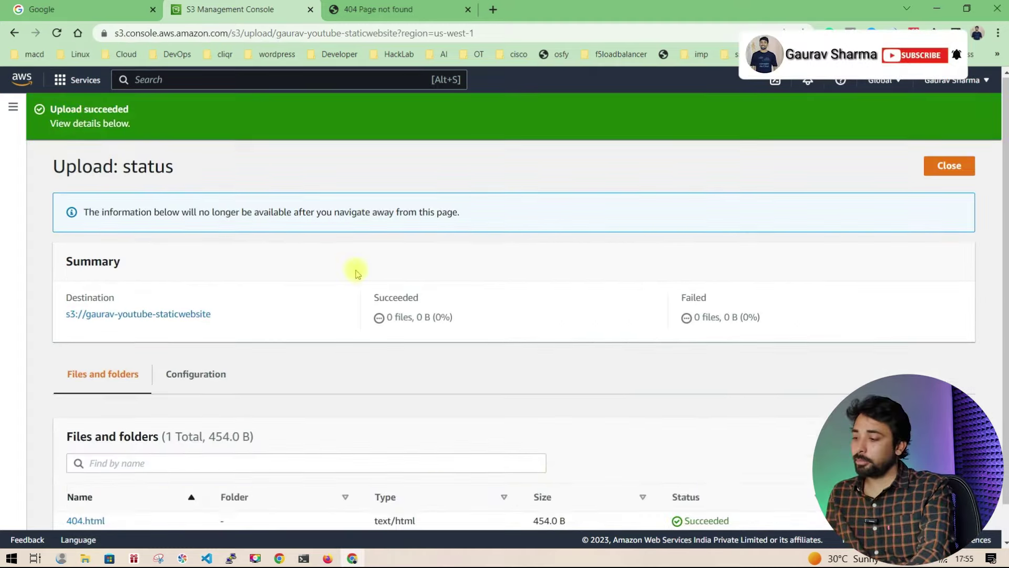
Close the upload status, reload the website's 404.html page and check the heading's alignment.
click(383, 9)
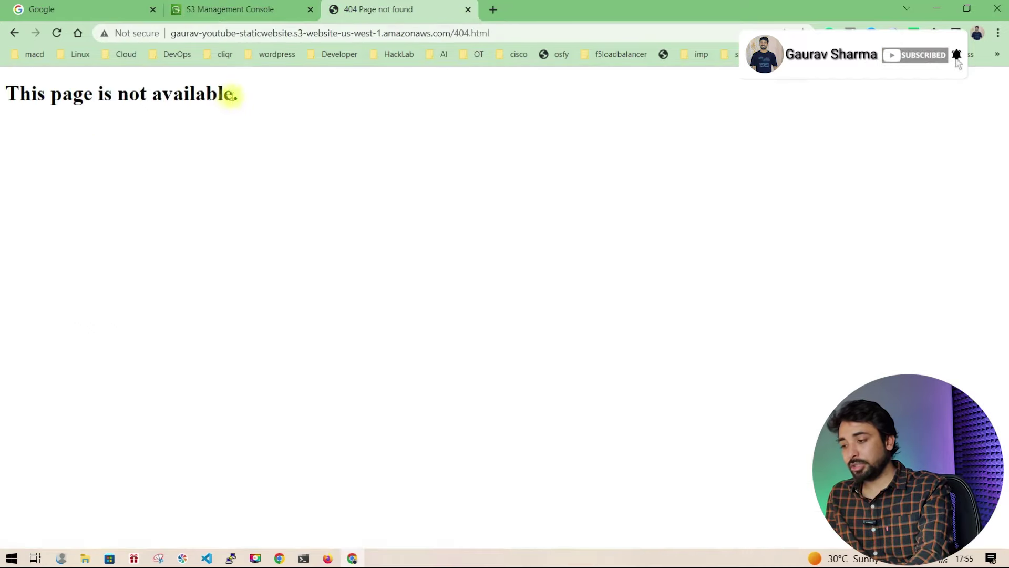
drag(232, 95, 5, 93)
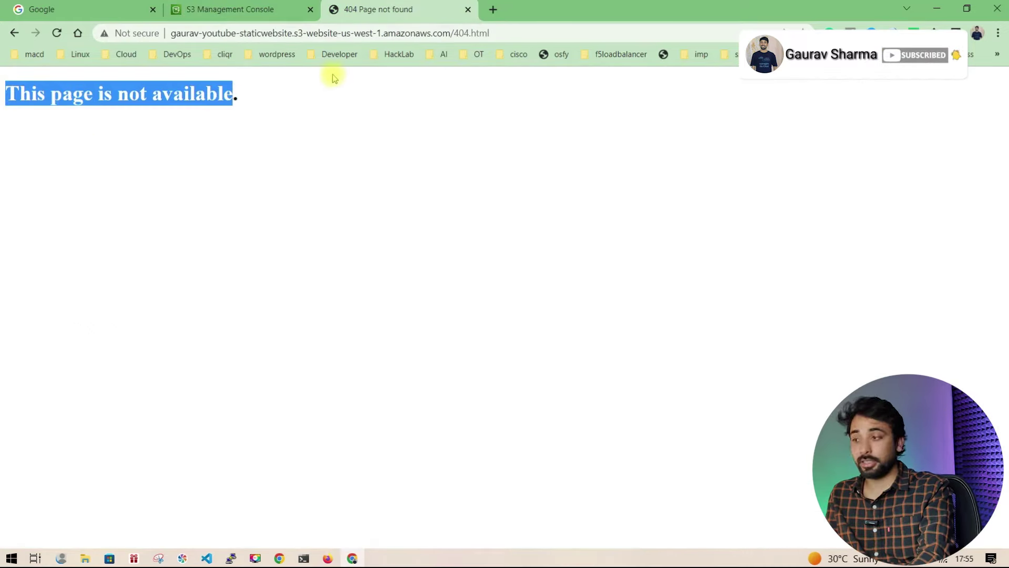
click(234, 9)
click(949, 166)
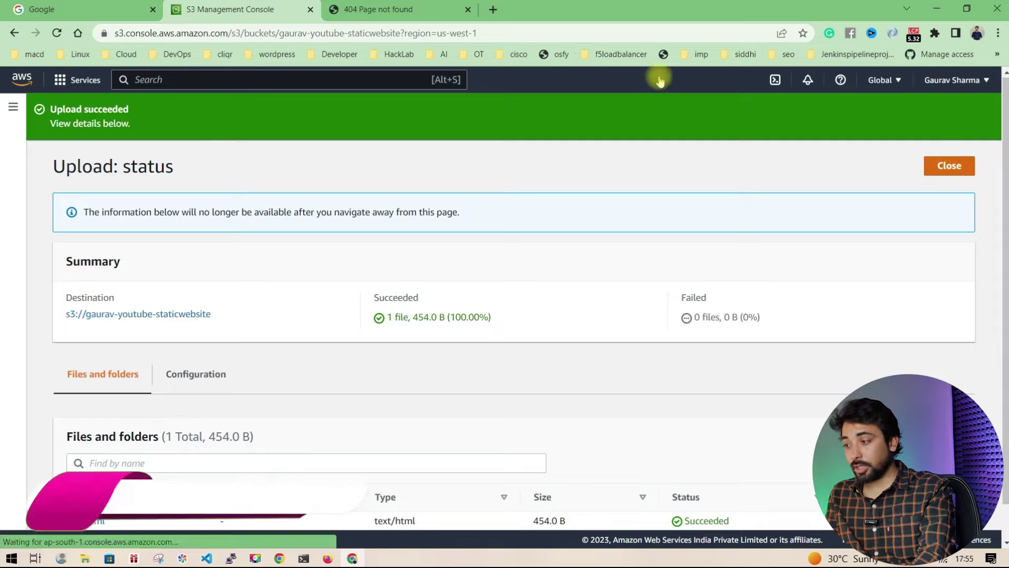
click(384, 9)
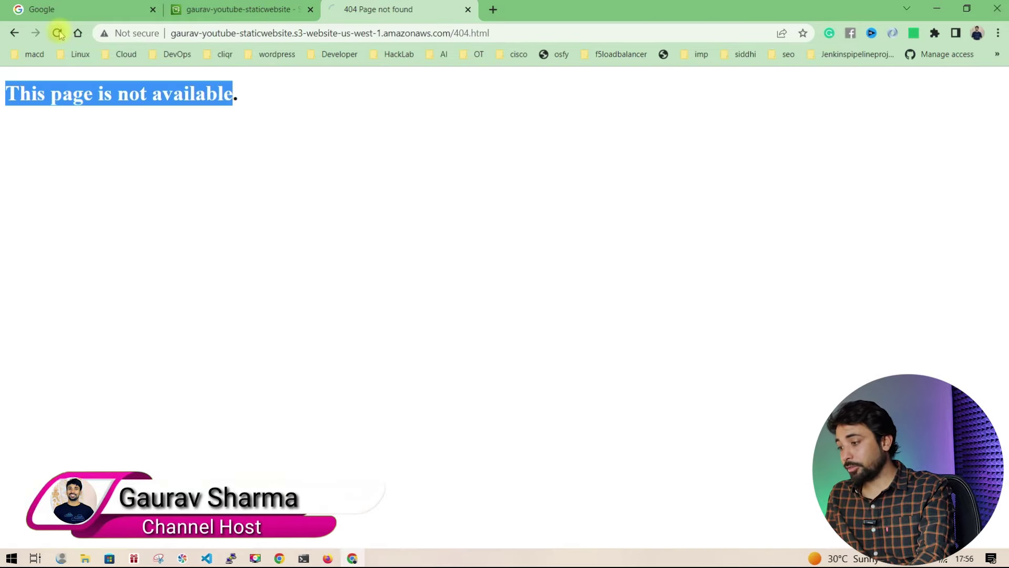
drag(390, 94, 801, 108)
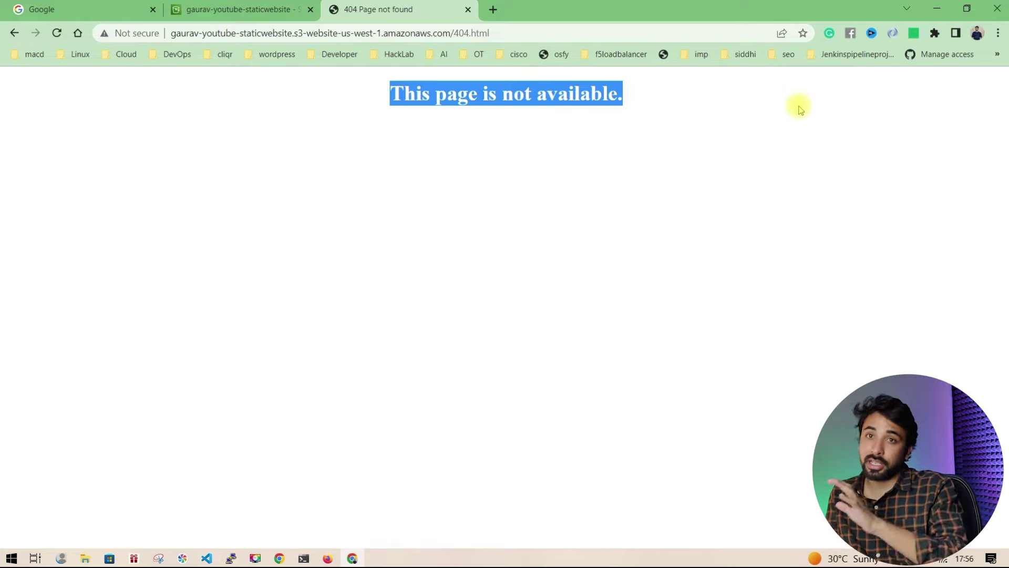
Edit the bucket's static website hosting properties and enter 404.html as the error document.
click(247, 10)
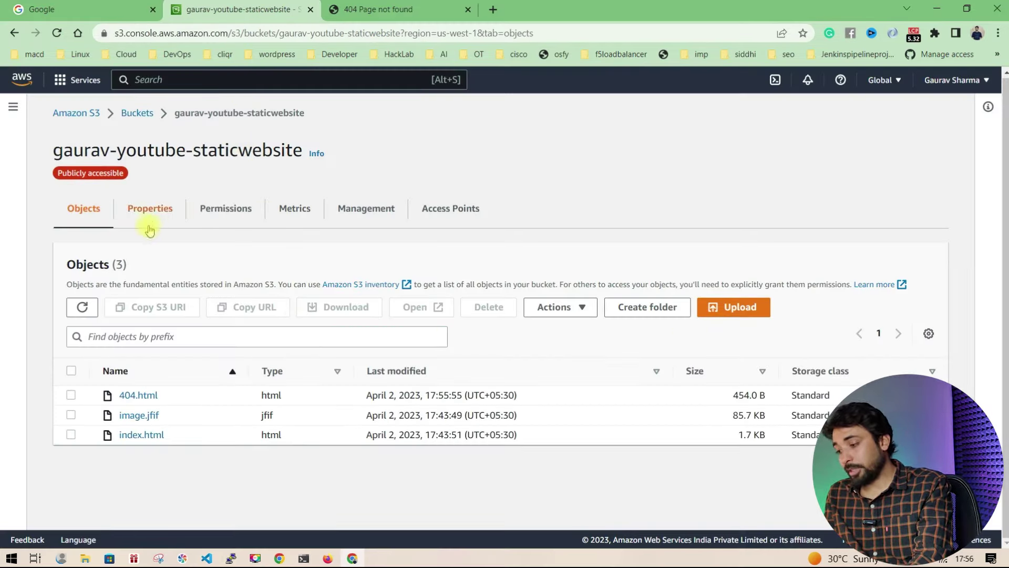
click(146, 206)
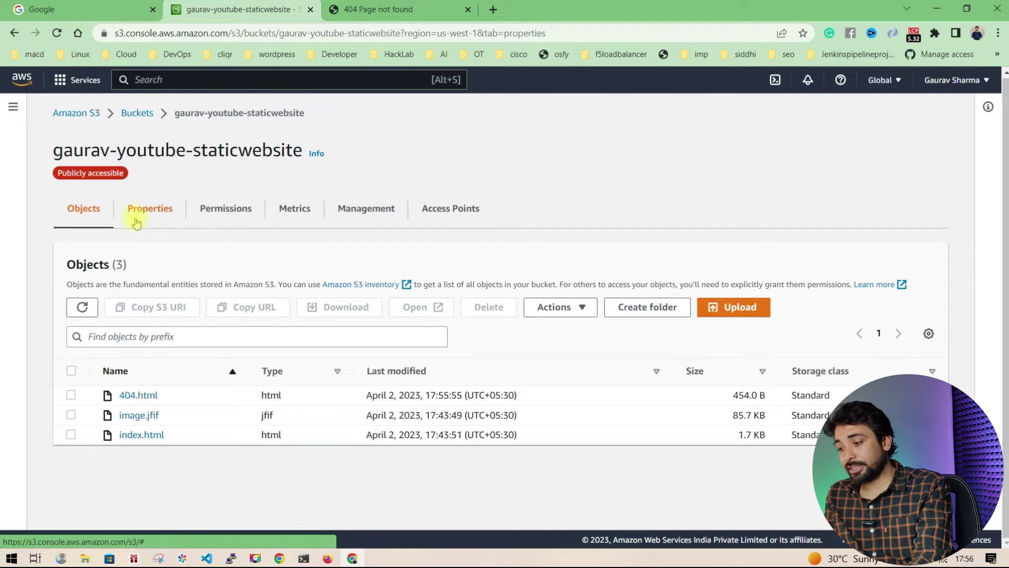
click(140, 207)
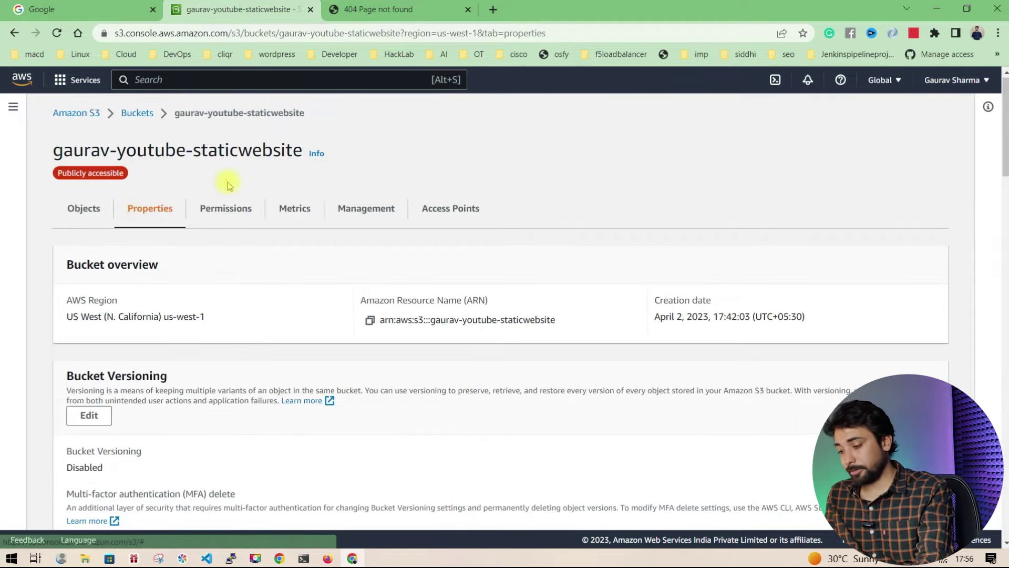
scroll(232, 194, down, 20)
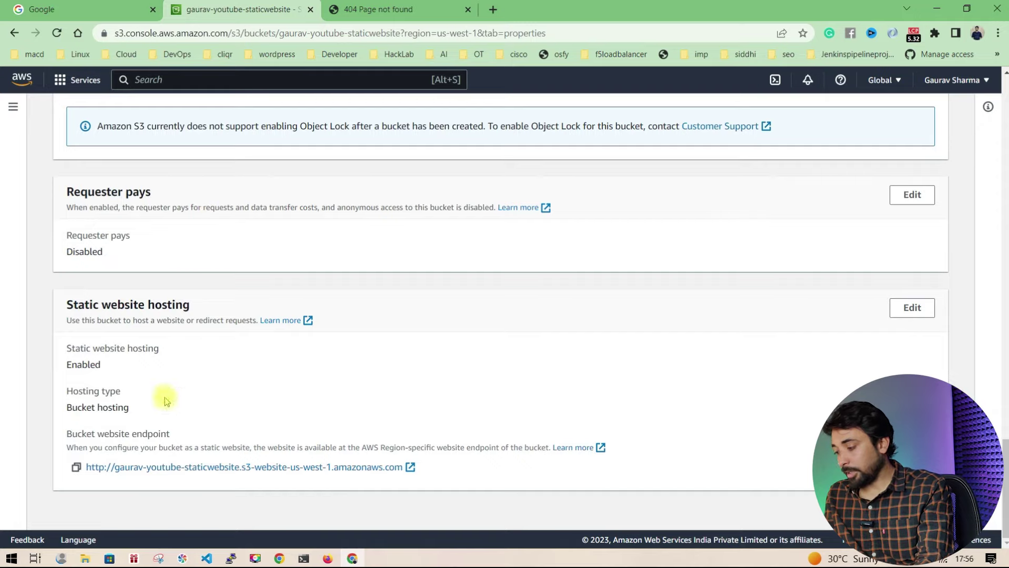
click(915, 314)
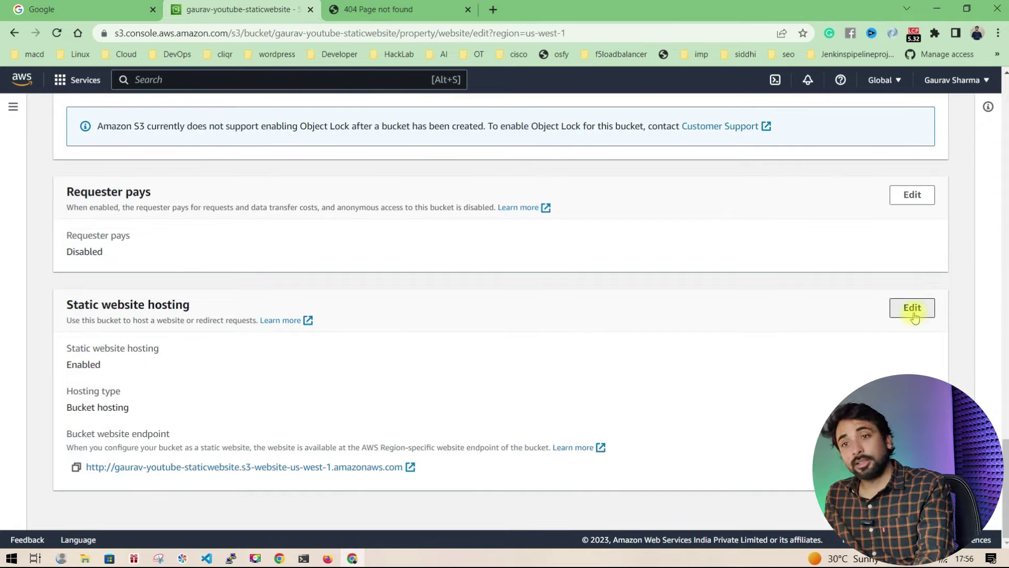
scroll(450, 354, down, 5)
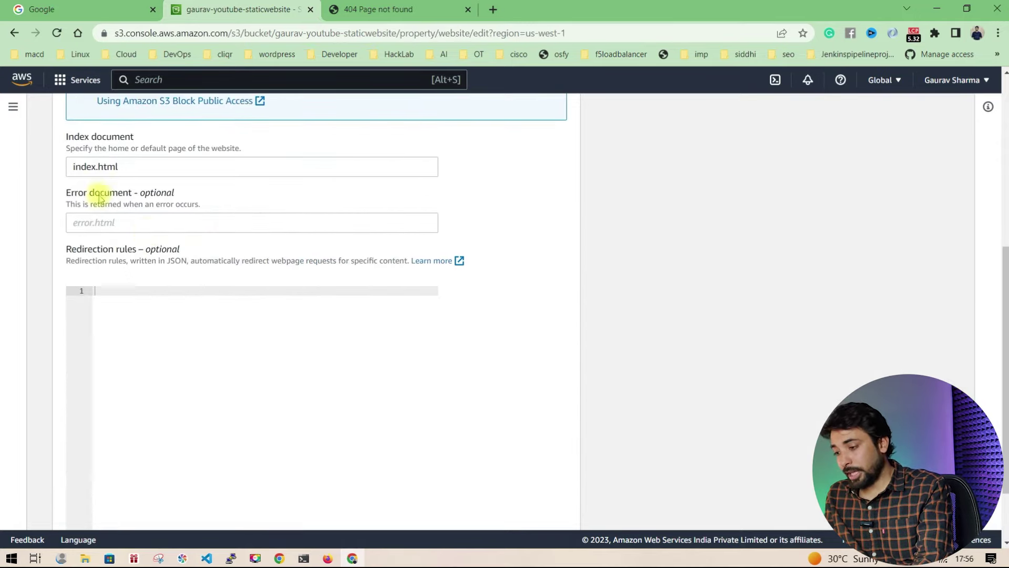
drag(67, 193, 175, 197)
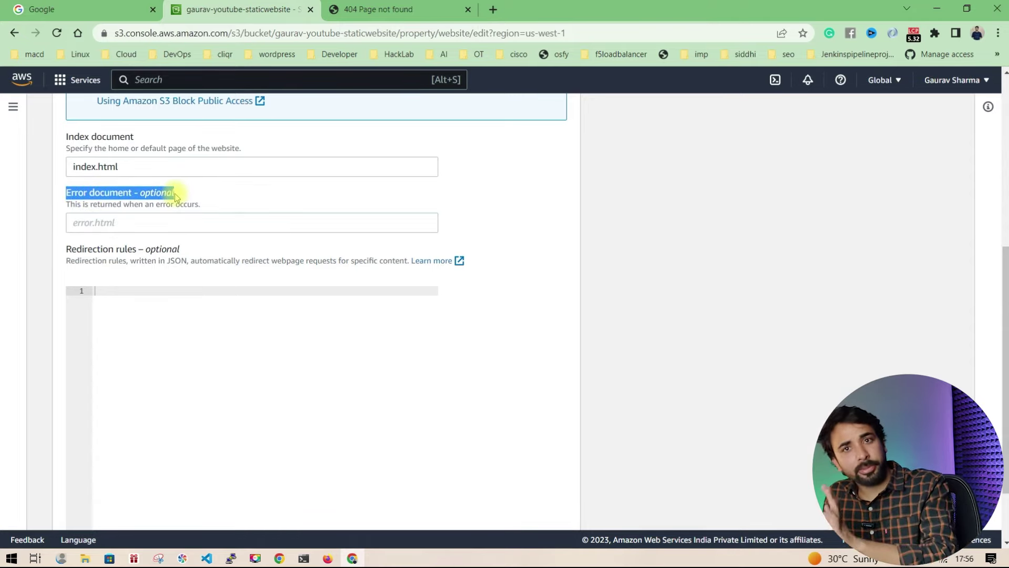
click(124, 222)
text(404.html)
scroll(295, 368, down, 2)
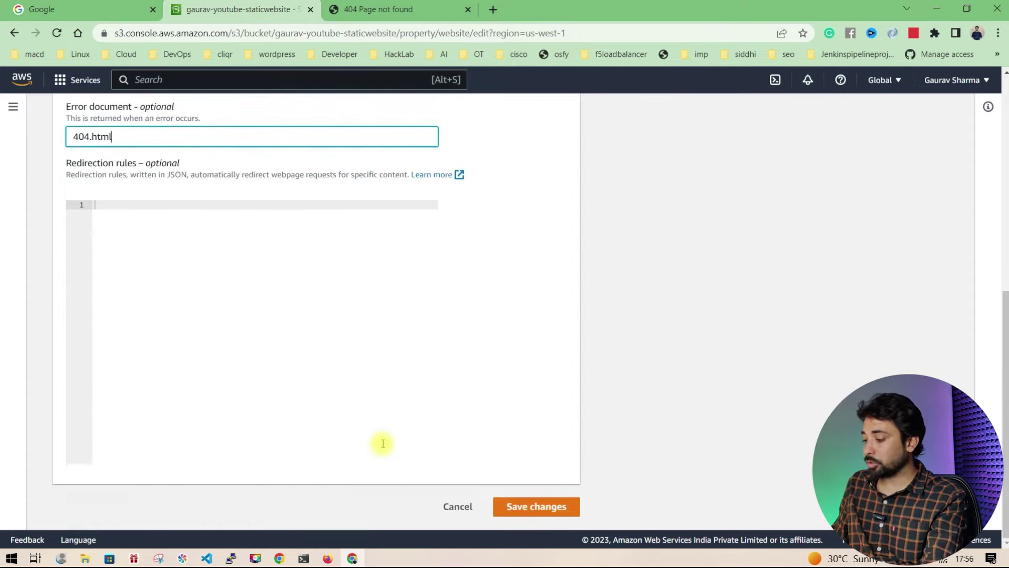
Load a nonexistent HTML page on the website endpoint and examine the error page returned before saving the hosting changes.
click(381, 11)
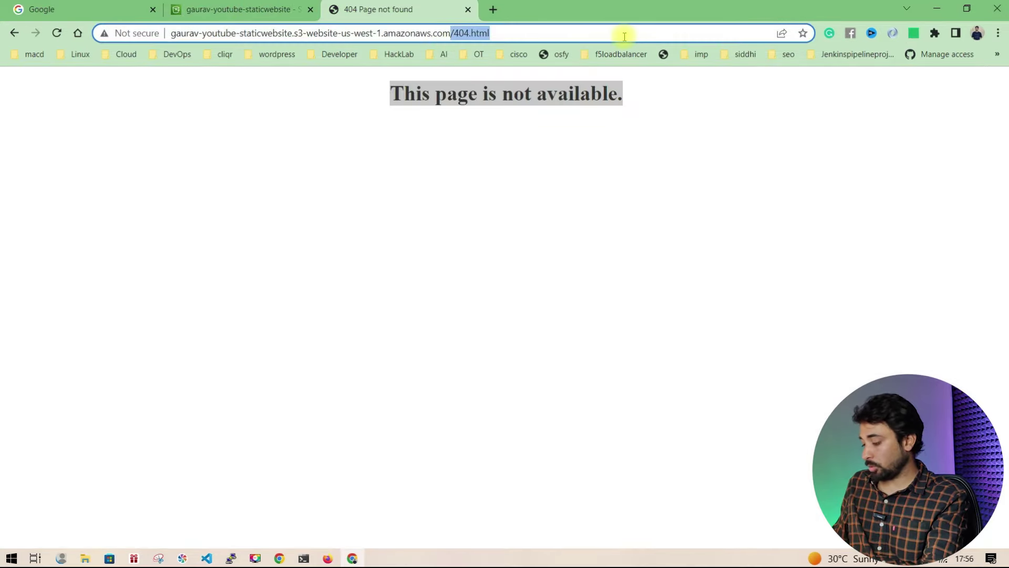
text(/gourav.html)
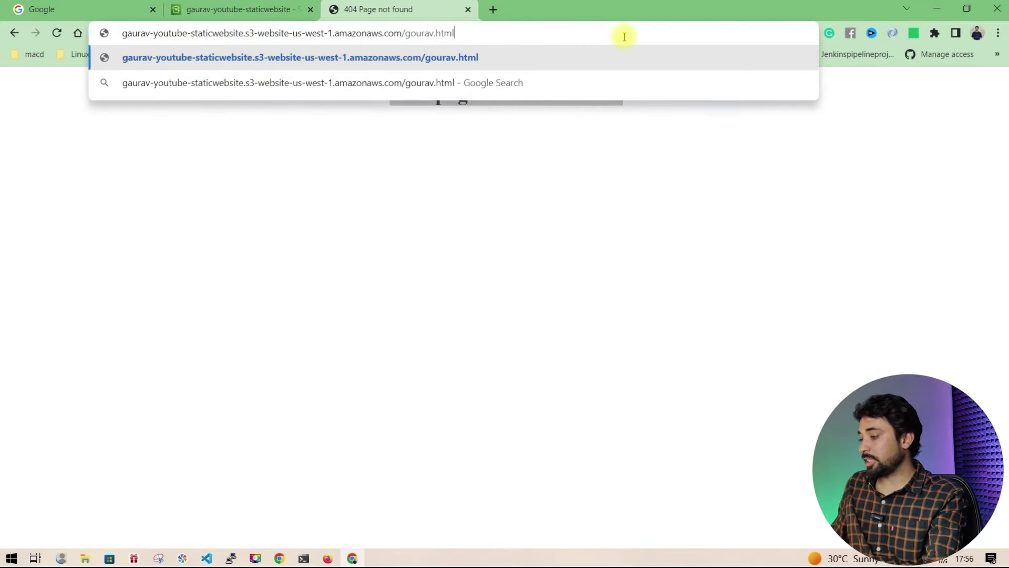
key(Return)
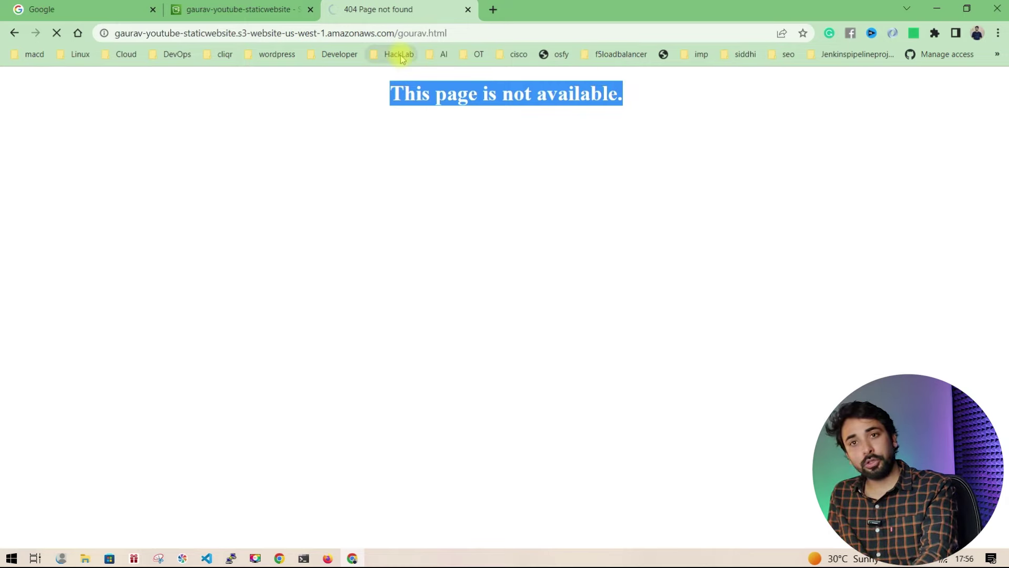
drag(4, 80, 528, 167)
Save the static website hosting changes and go back to the nonexistent page's address to retest it.
click(231, 9)
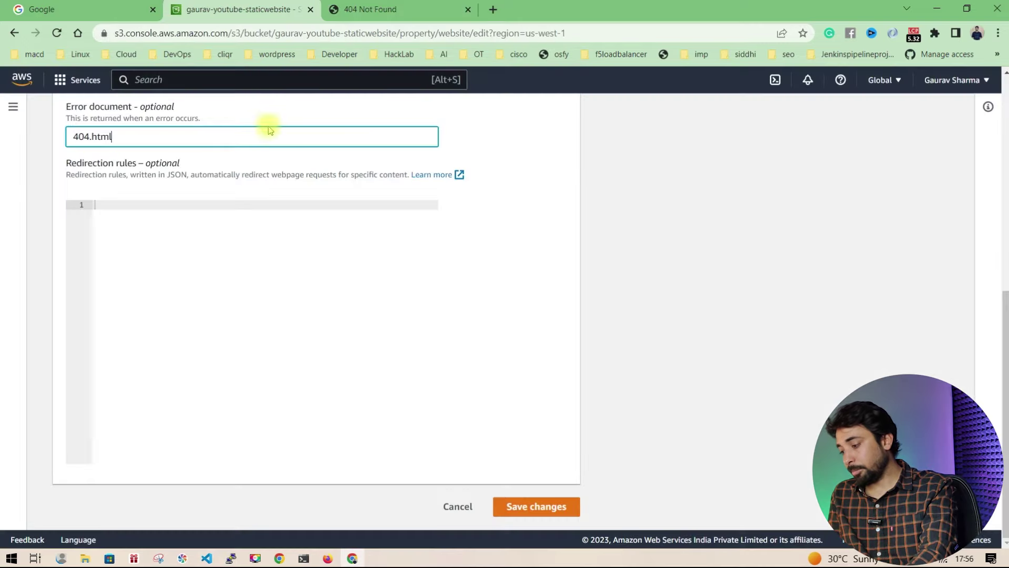
click(526, 507)
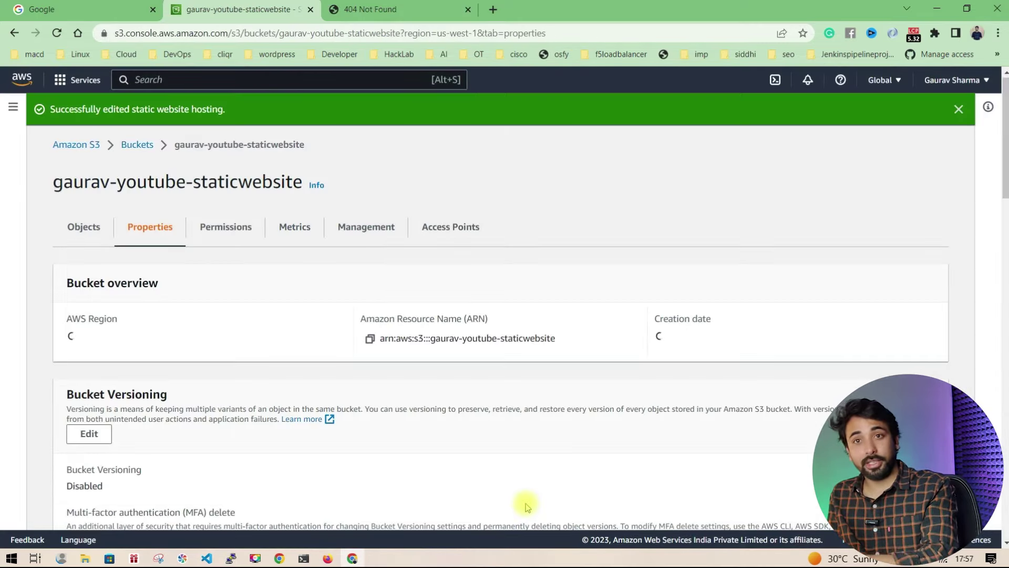
click(396, 16)
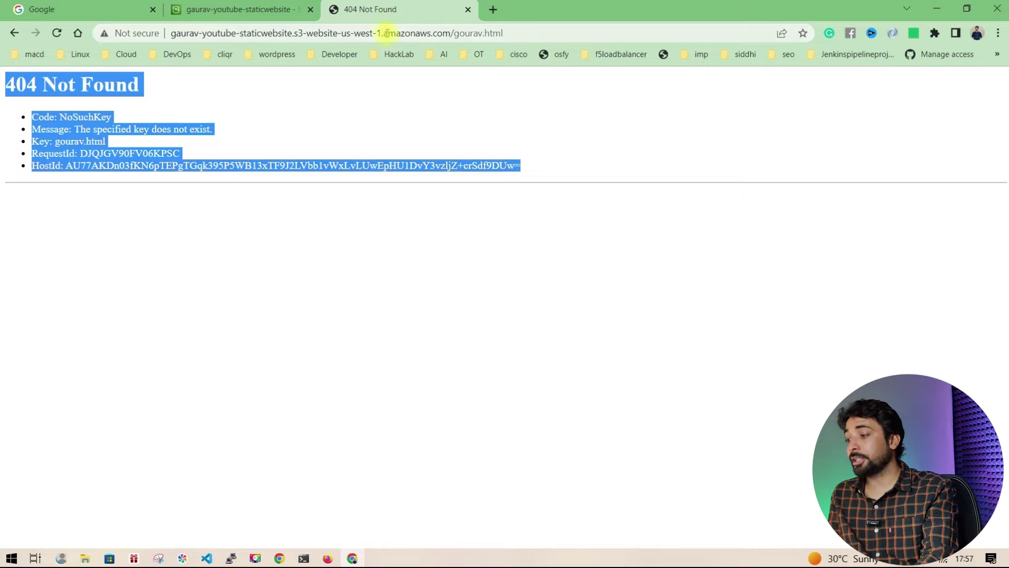
click(386, 33)
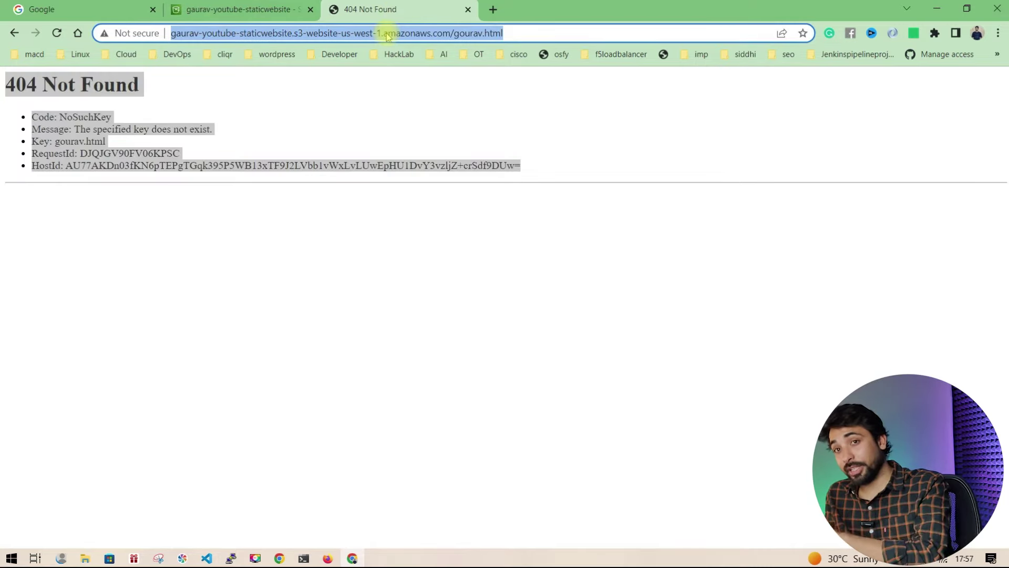